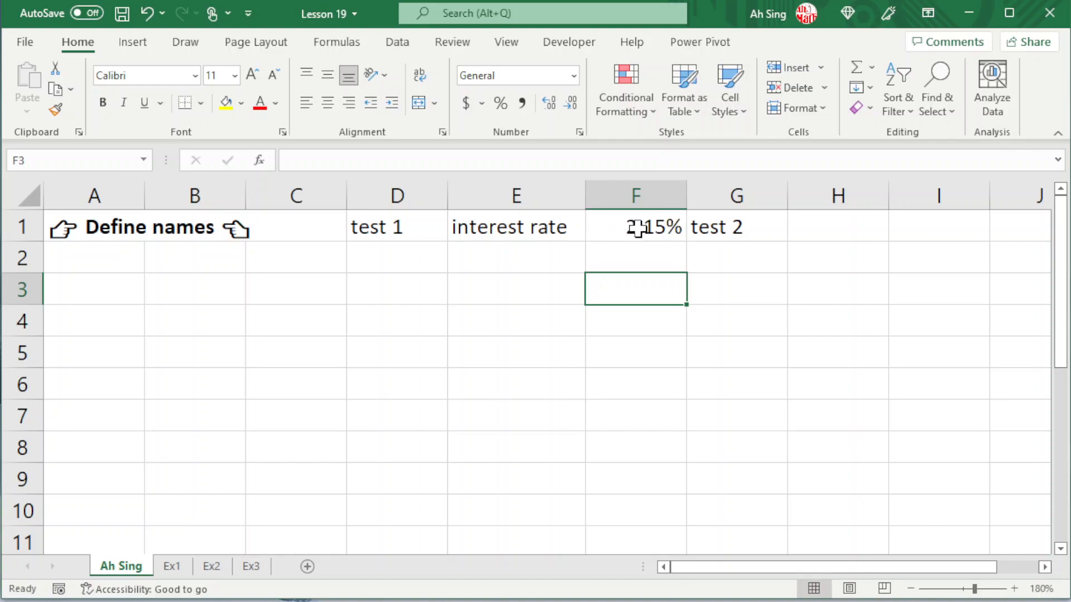
- Try to name cell F1 "interest rate" with a space between the words
click(638, 227)
click(76, 159)
text(interest rate)
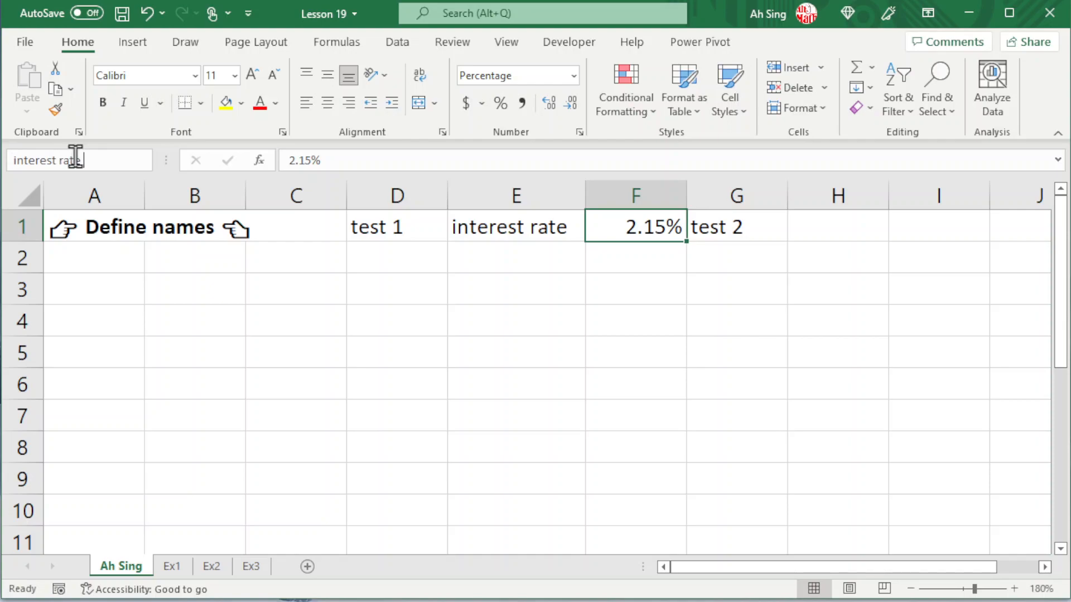
key(Return)
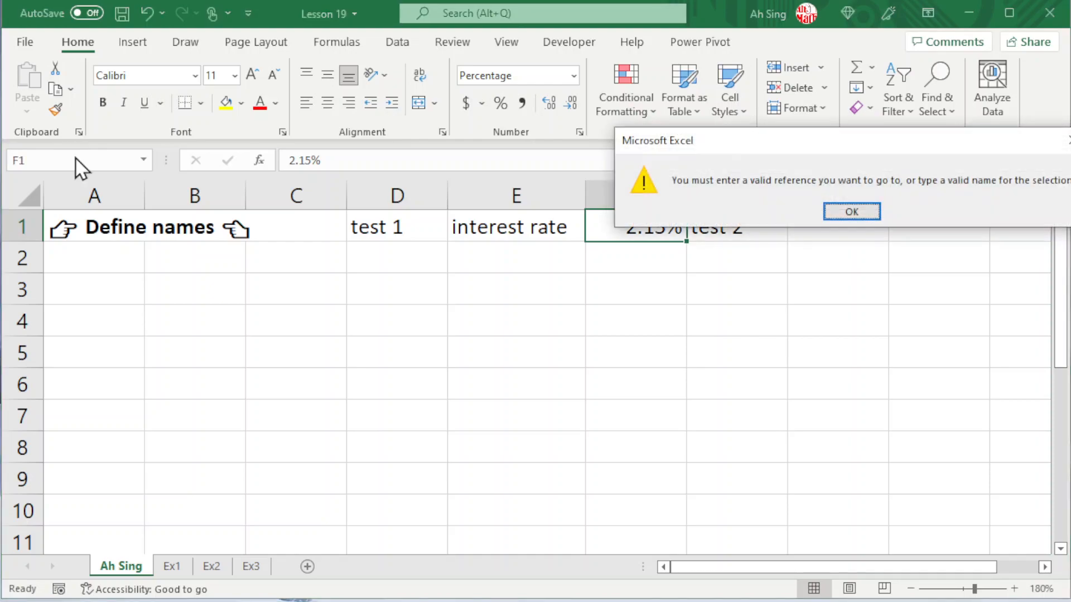
click(853, 216)
right_click(646, 227)
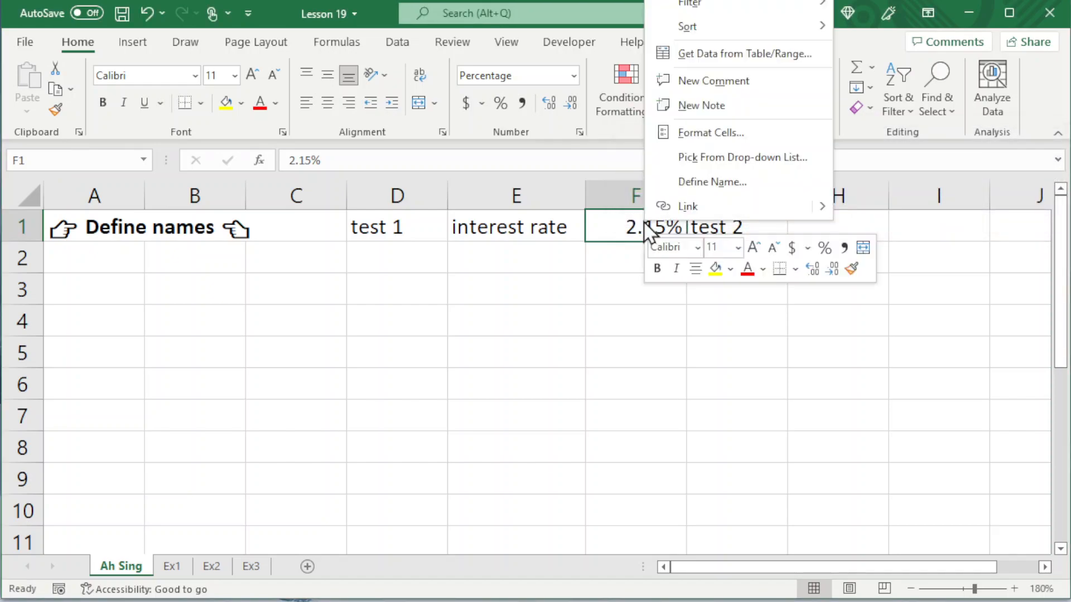
click(702, 184)
drag(712, 98, 621, 313)
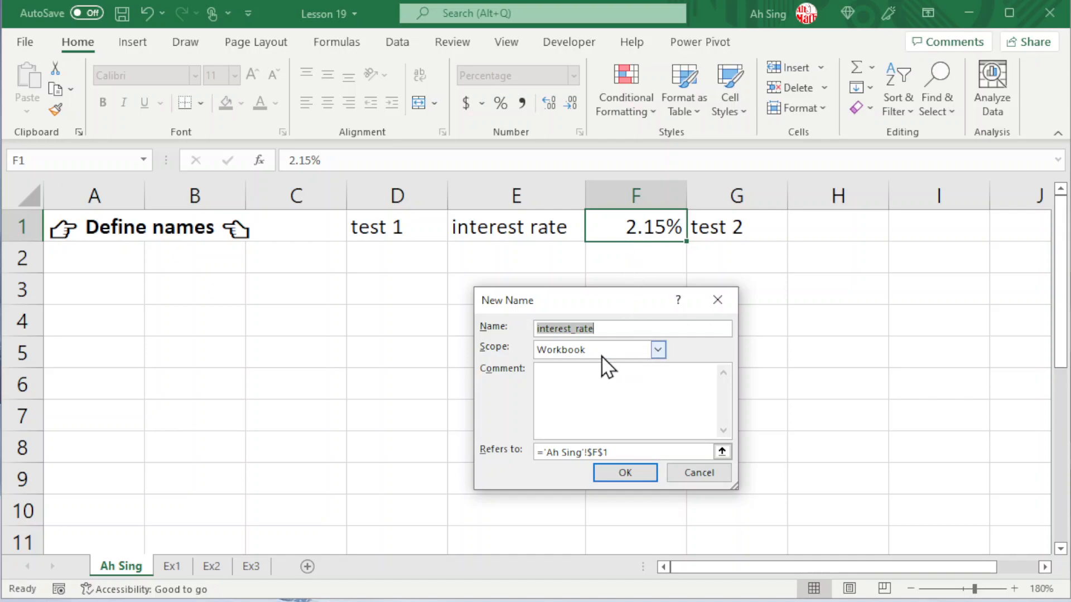
click(658, 349)
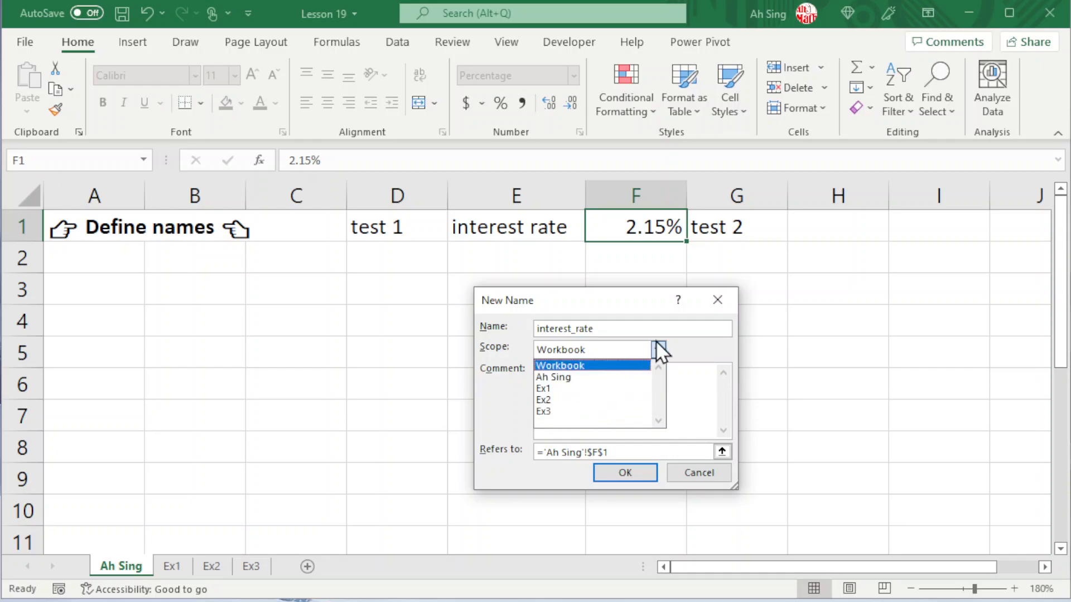
click(654, 348)
click(577, 385)
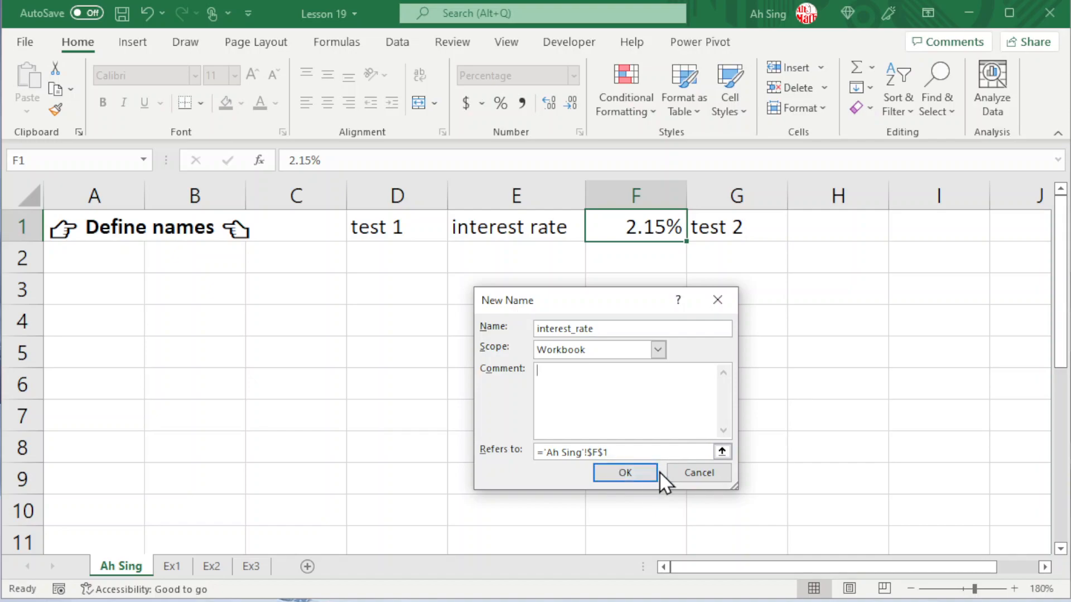
click(680, 471)
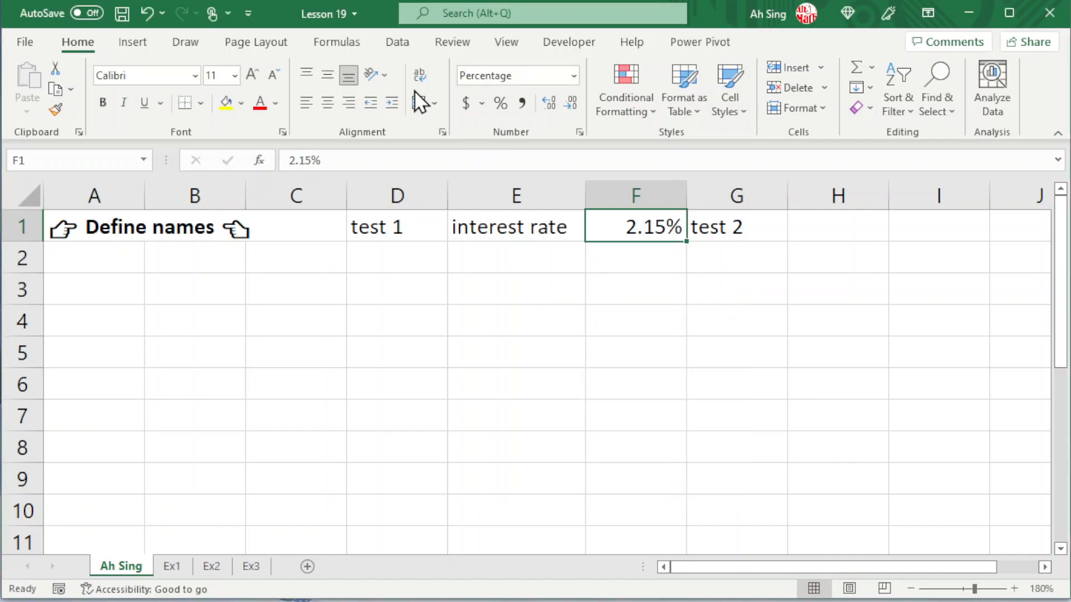
- Define the name interest_rate for cell F1 with Workbook scope
click(336, 48)
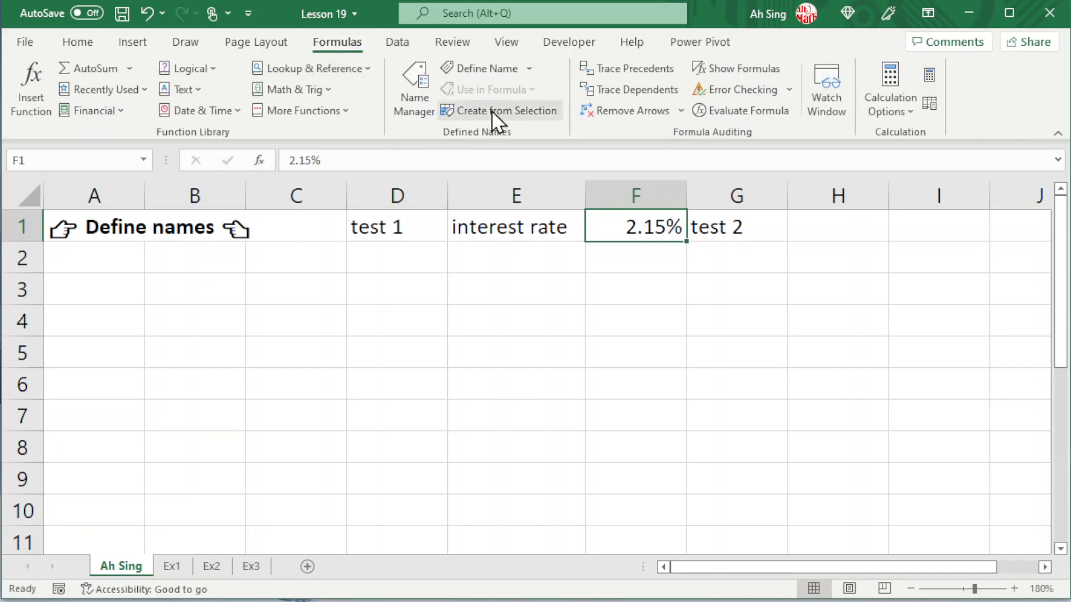
click(488, 73)
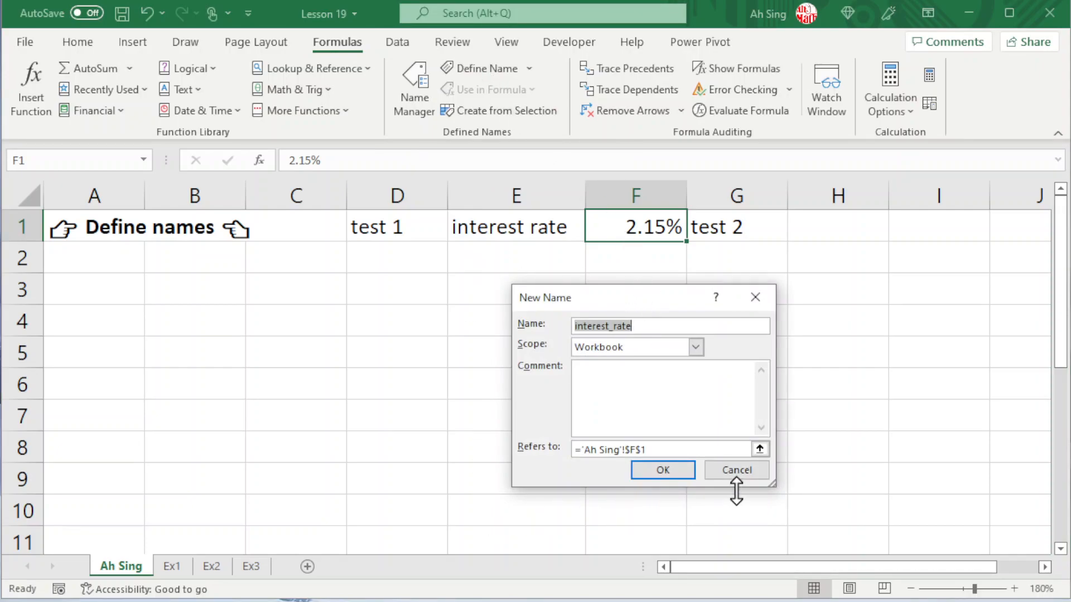
click(654, 465)
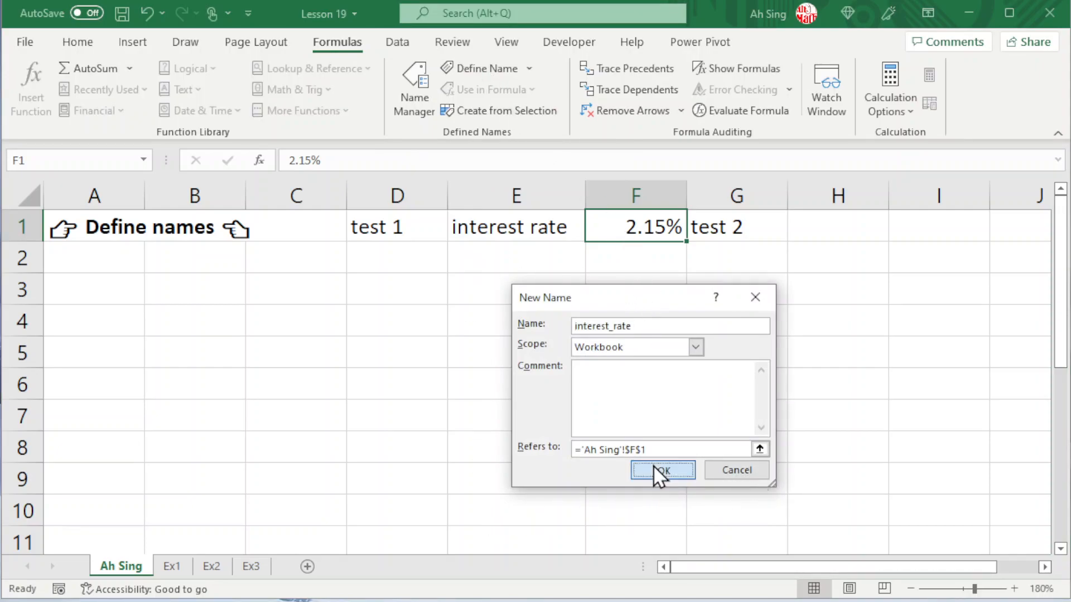
- On the Ex1 sheet, enter the formula =interest_rate in cell E1
click(173, 566)
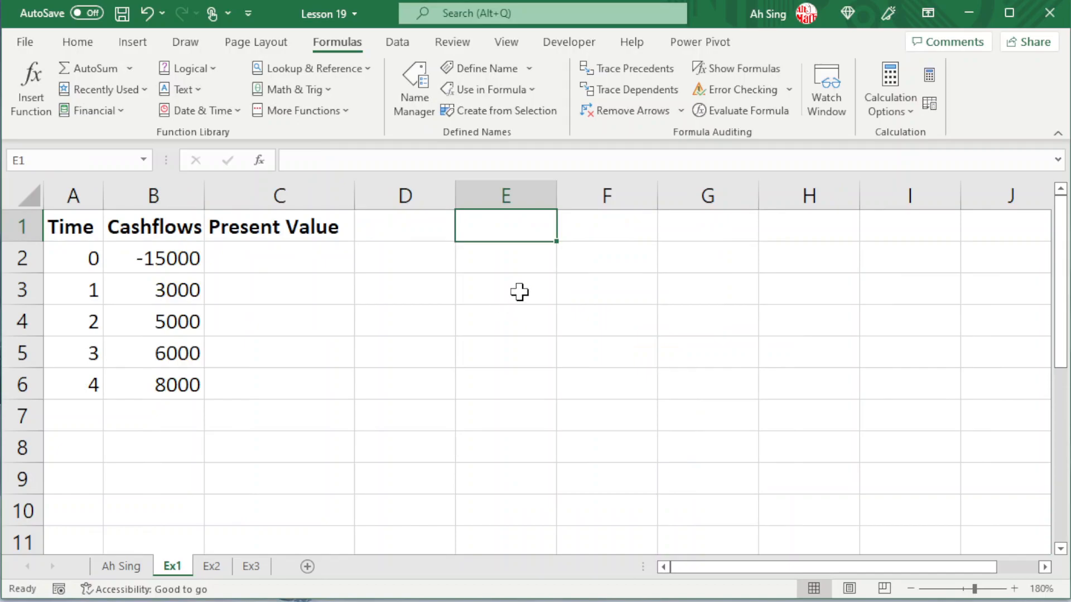
text(=in)
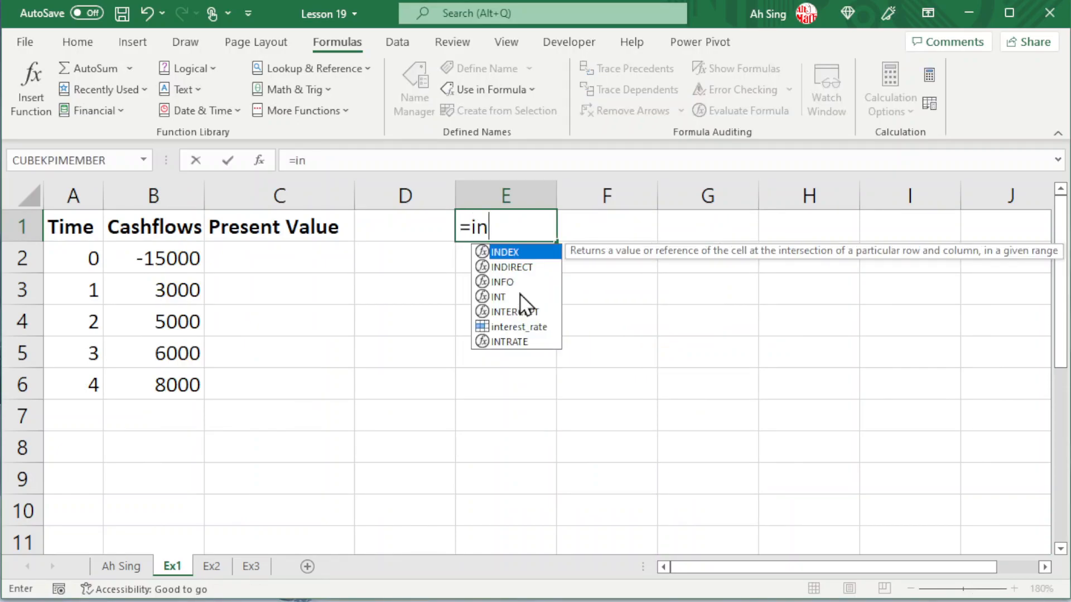
double_click(512, 326)
key(Return)
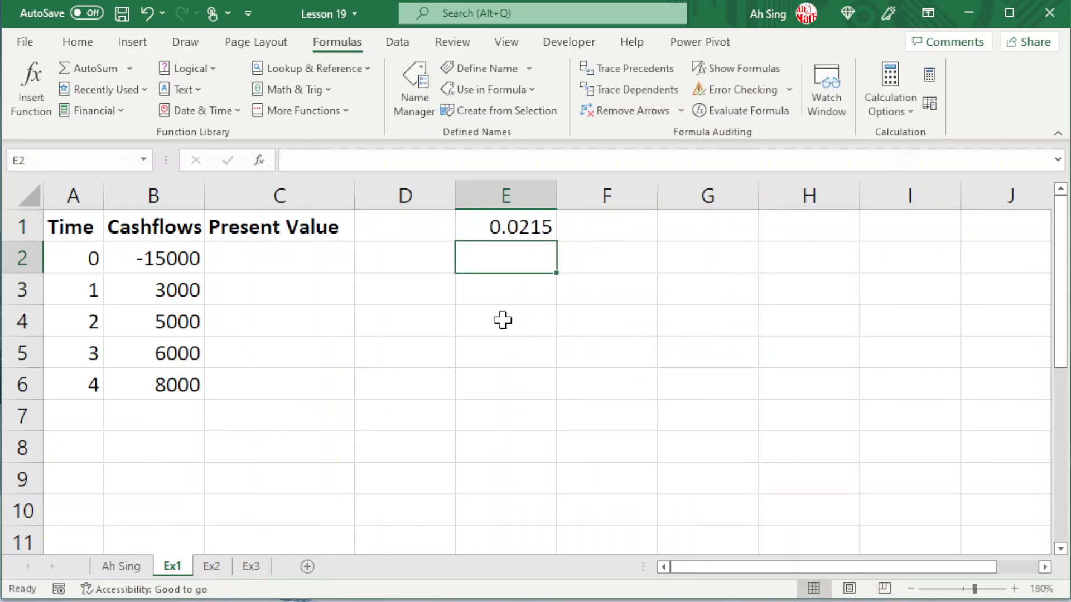
- Calculate the present values from cell C2 with the formula =B2:B6/(1+interest_rate)^A2:A6
click(288, 275)
click(286, 256)
text(=)
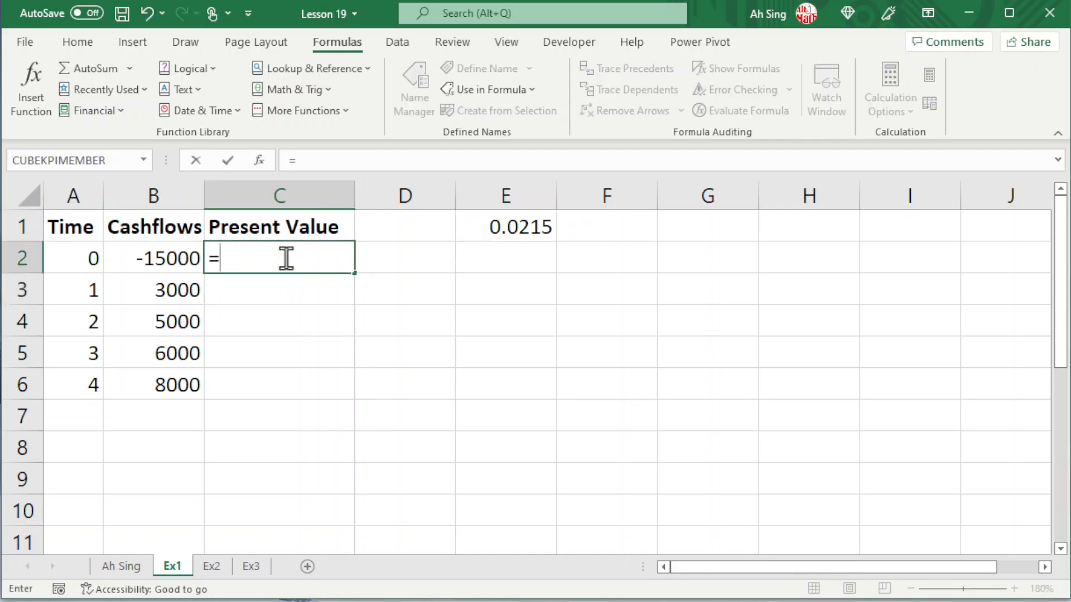
drag(151, 262, 141, 377)
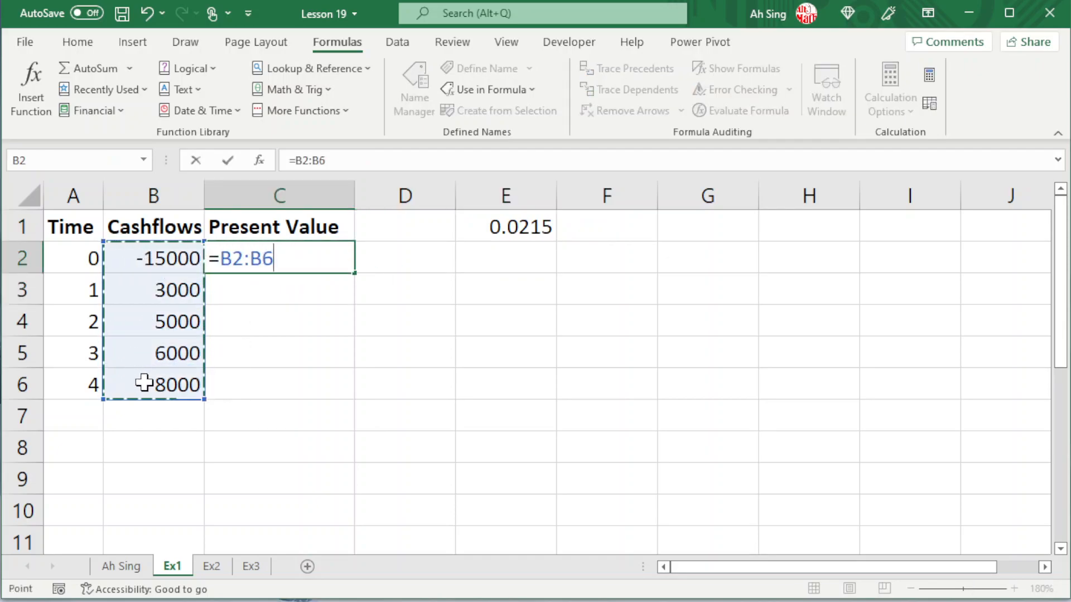
text(/()
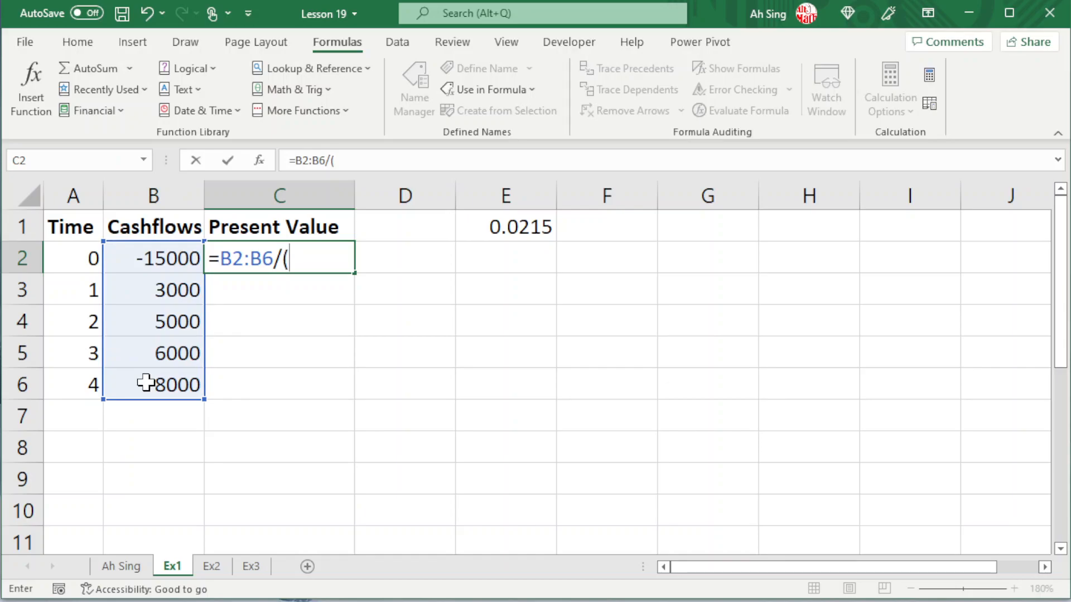
text(1+in)
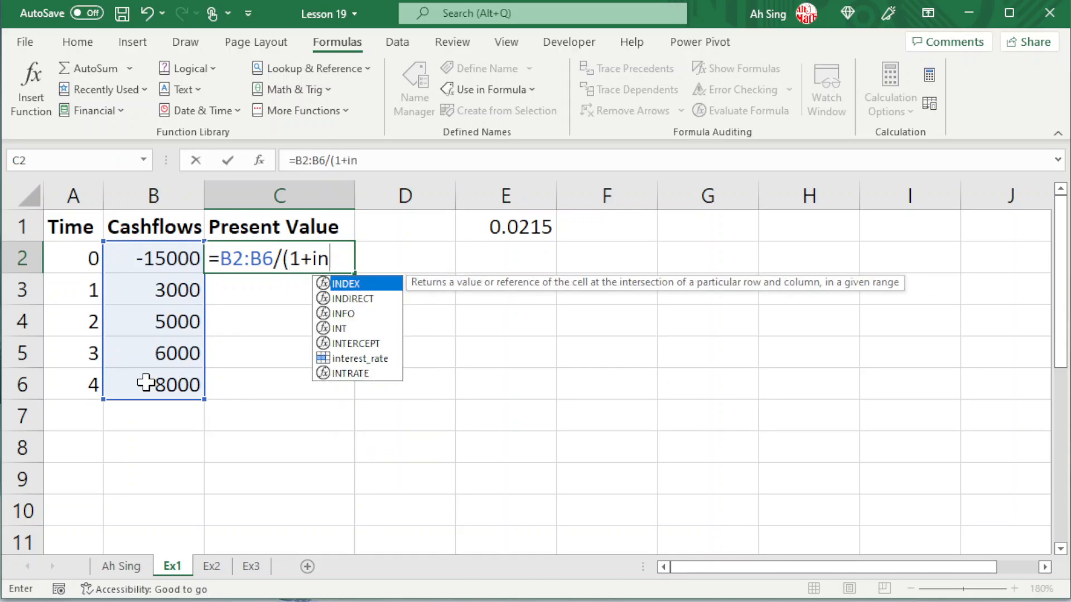
double_click(353, 358)
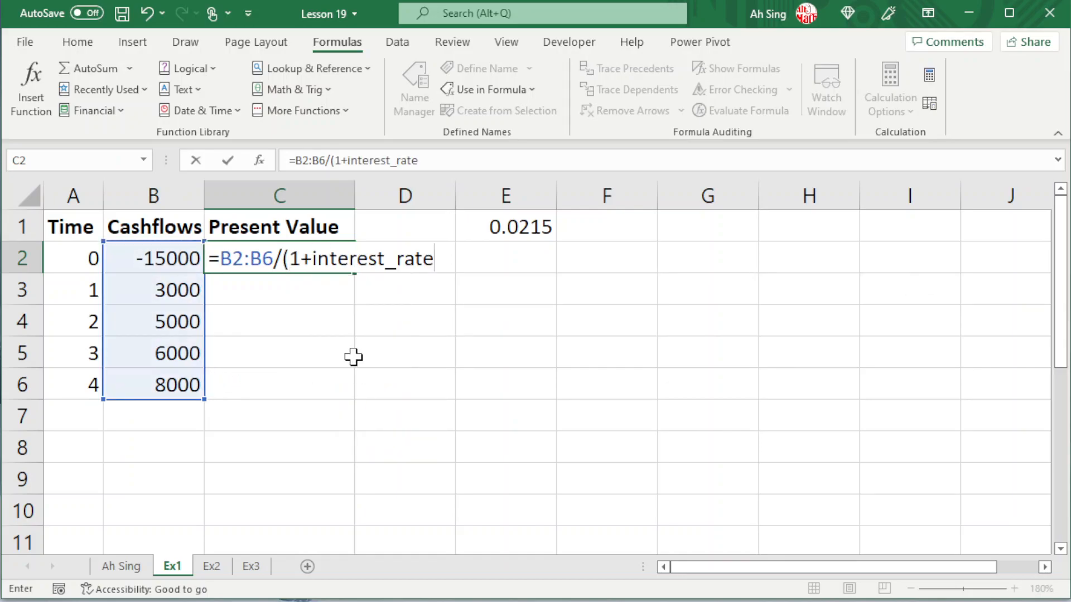
text()^)
drag(72, 258, 73, 378)
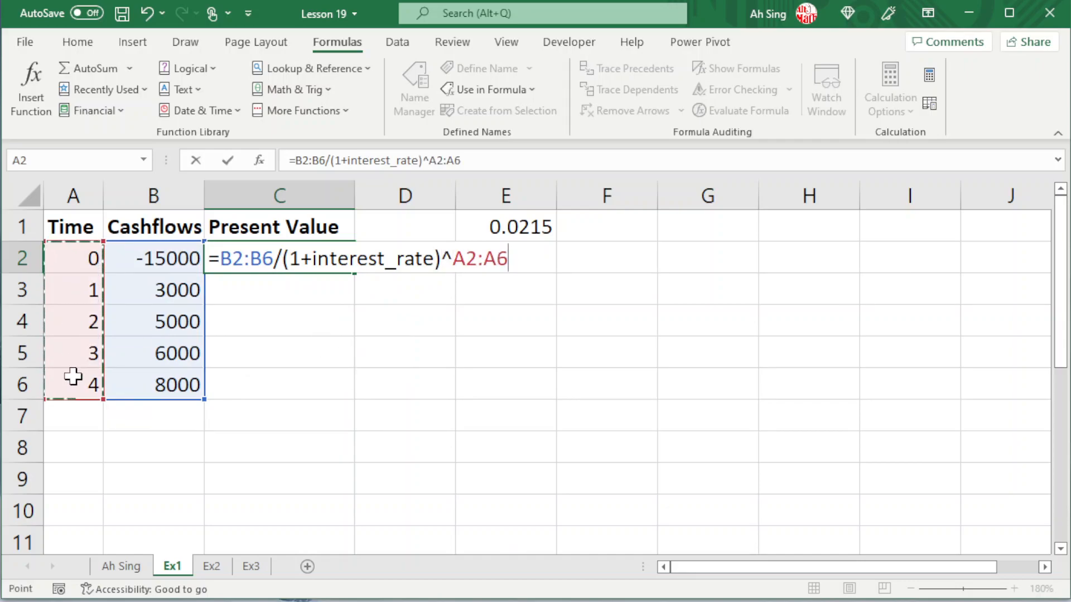
key(Tab)
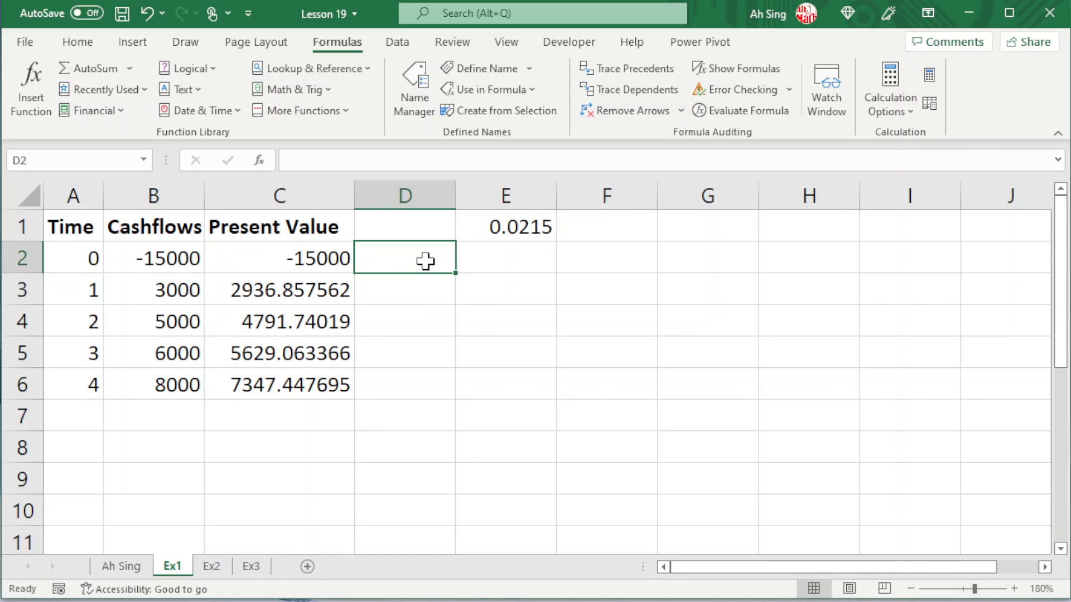
- Enter =interest_rate in cell D2, inserting the defined name from the workbook's list of names
text(=)
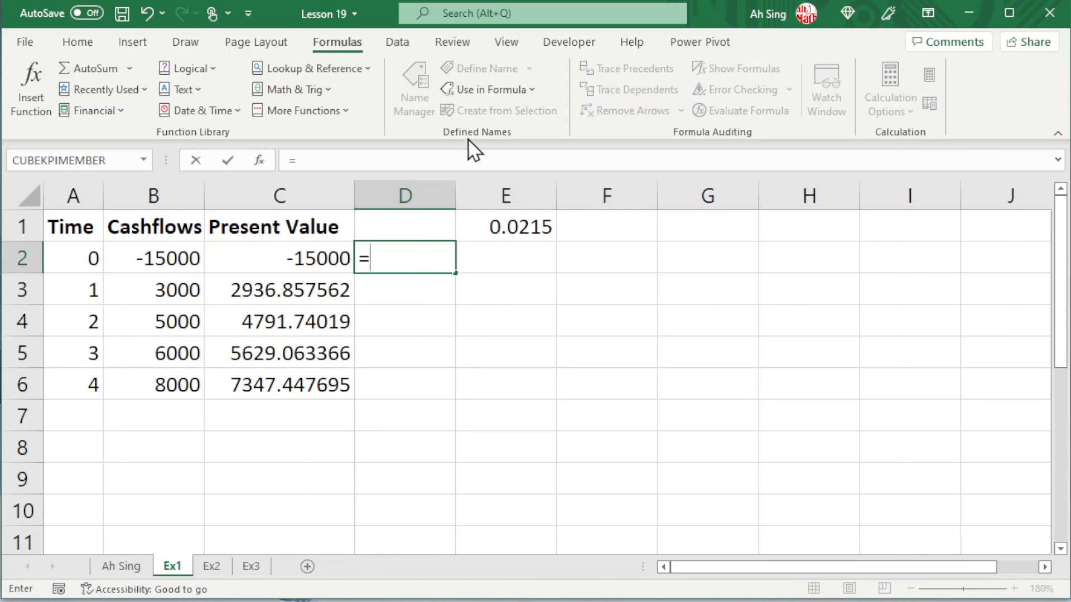
click(483, 91)
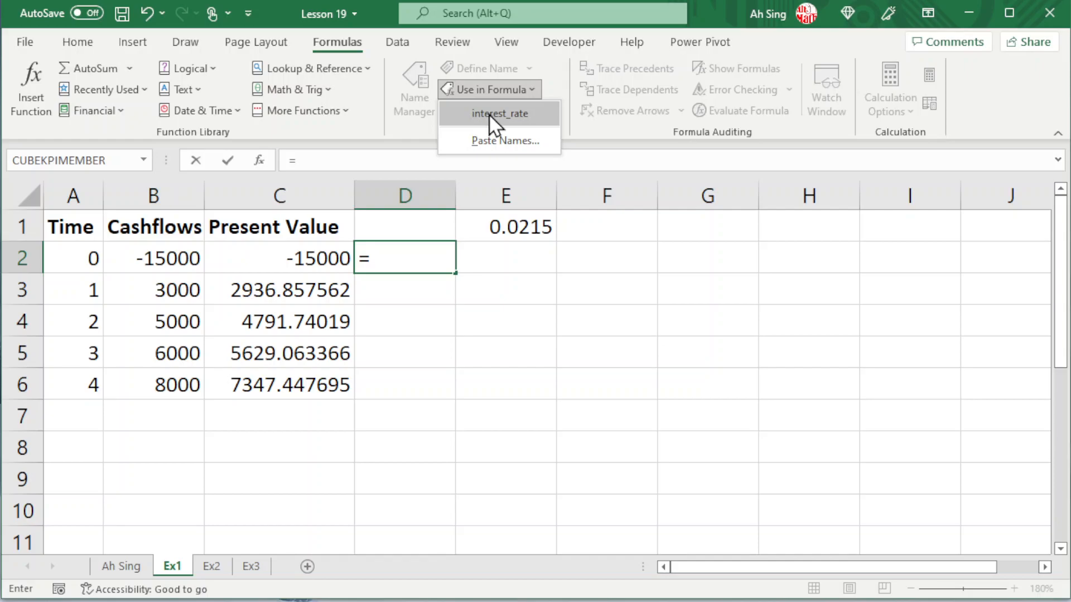
click(494, 114)
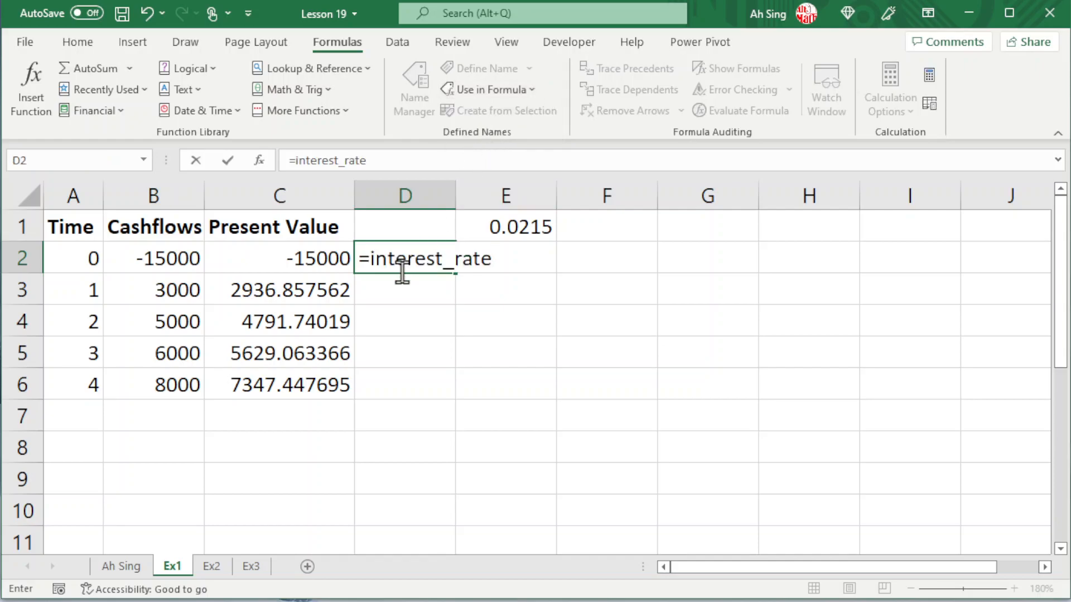
key(Return)
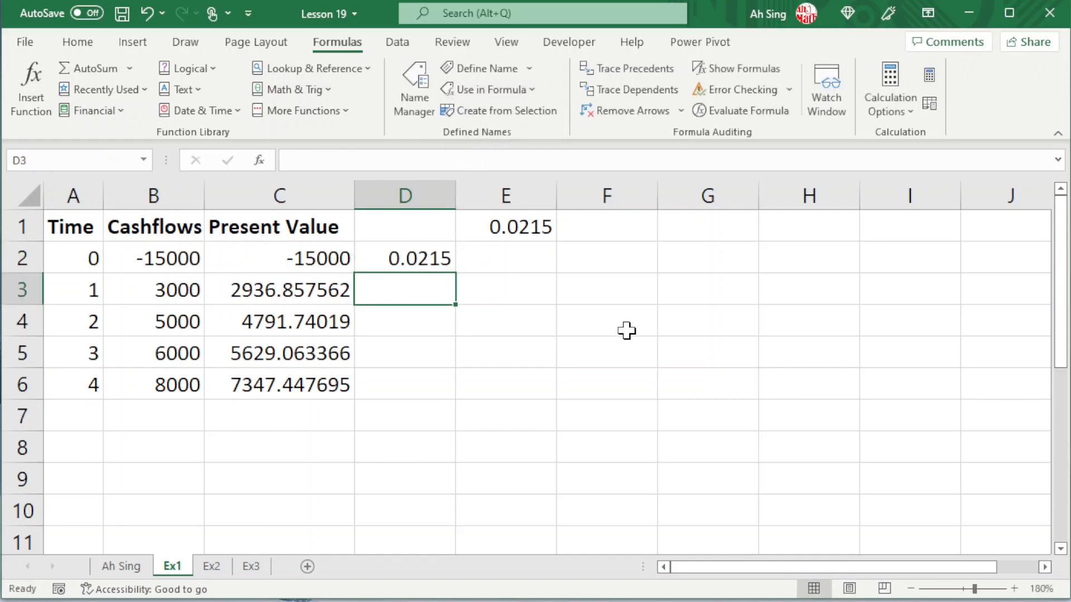
- Check the formula in D2, the names available for formulas and the interest_rate entry in the Name Manager
click(404, 258)
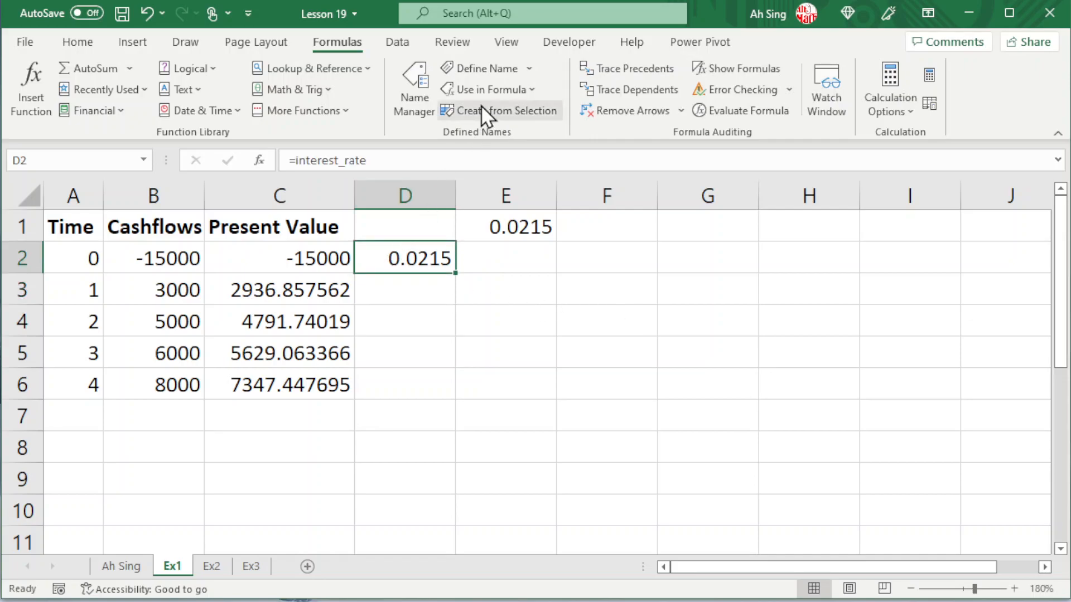
click(485, 89)
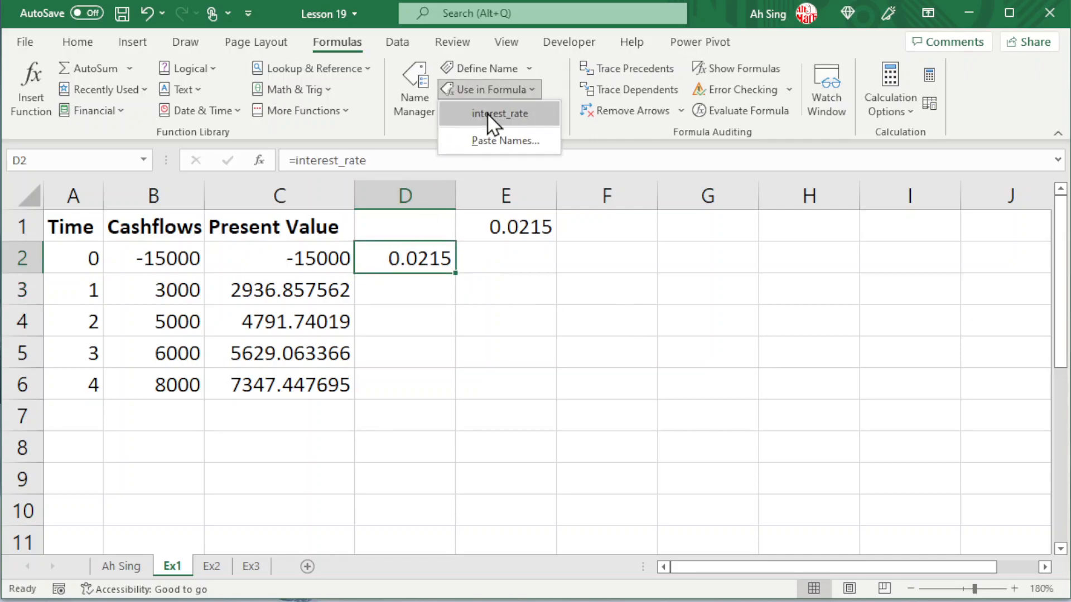
click(489, 91)
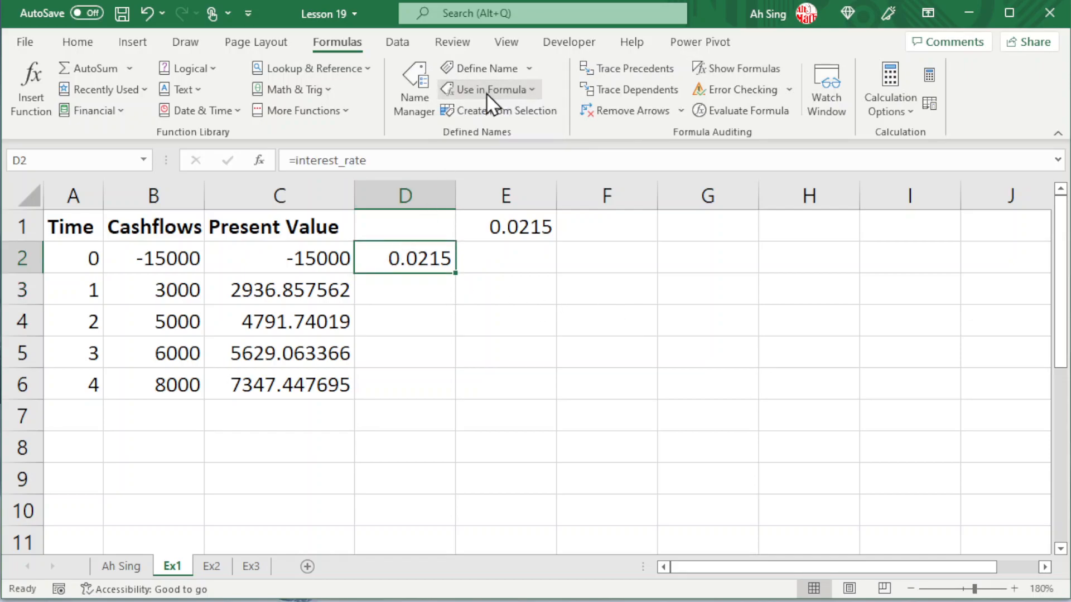
click(411, 112)
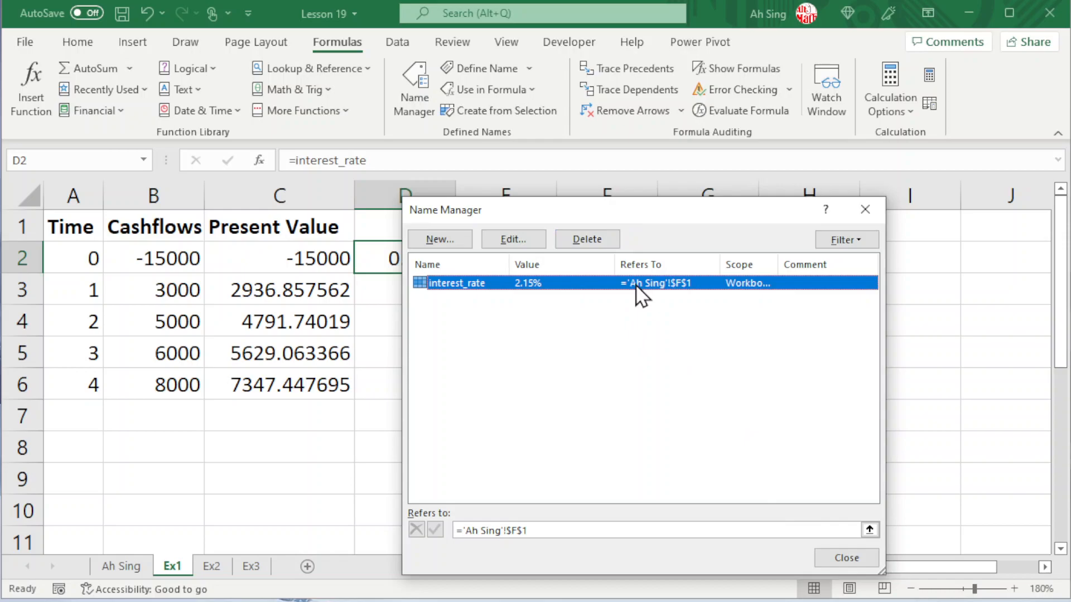
click(833, 555)
- Return to the first worksheet and inspect the editable settings of the interest_rate name in the Name Manager
click(126, 571)
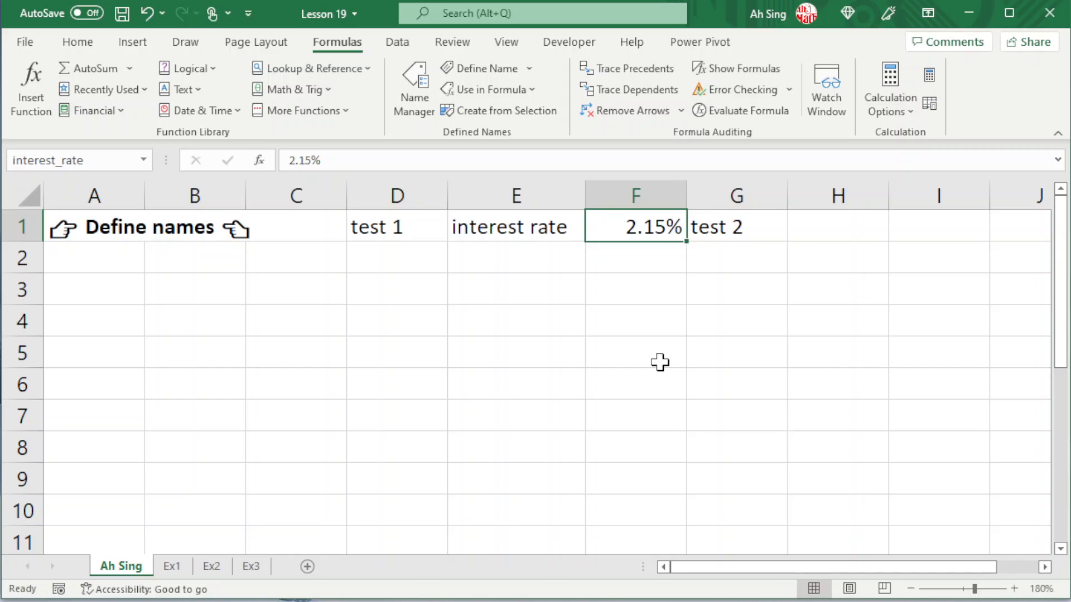
click(418, 95)
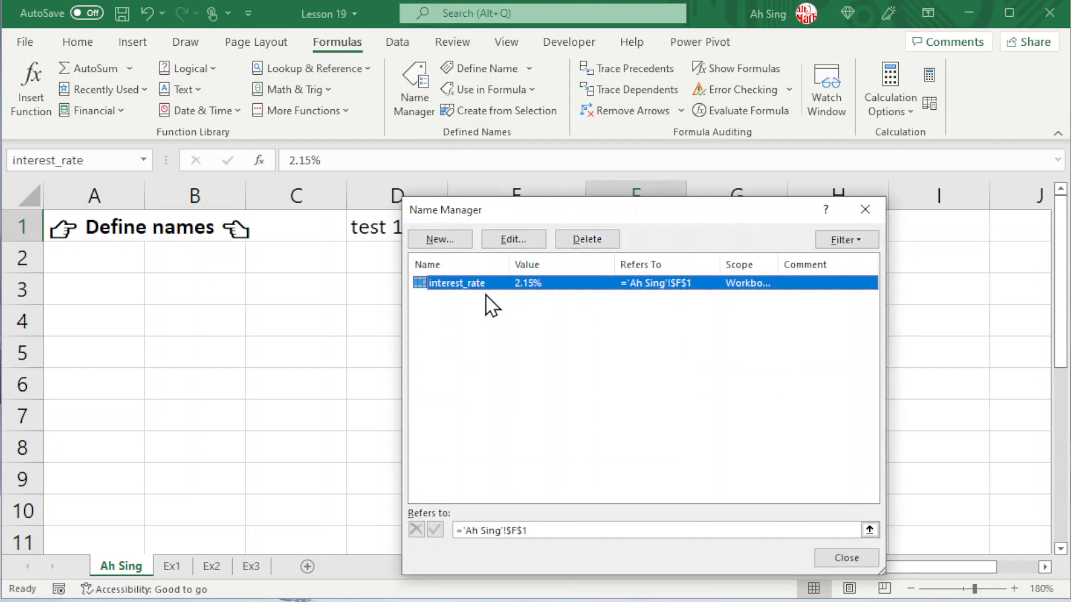
click(513, 240)
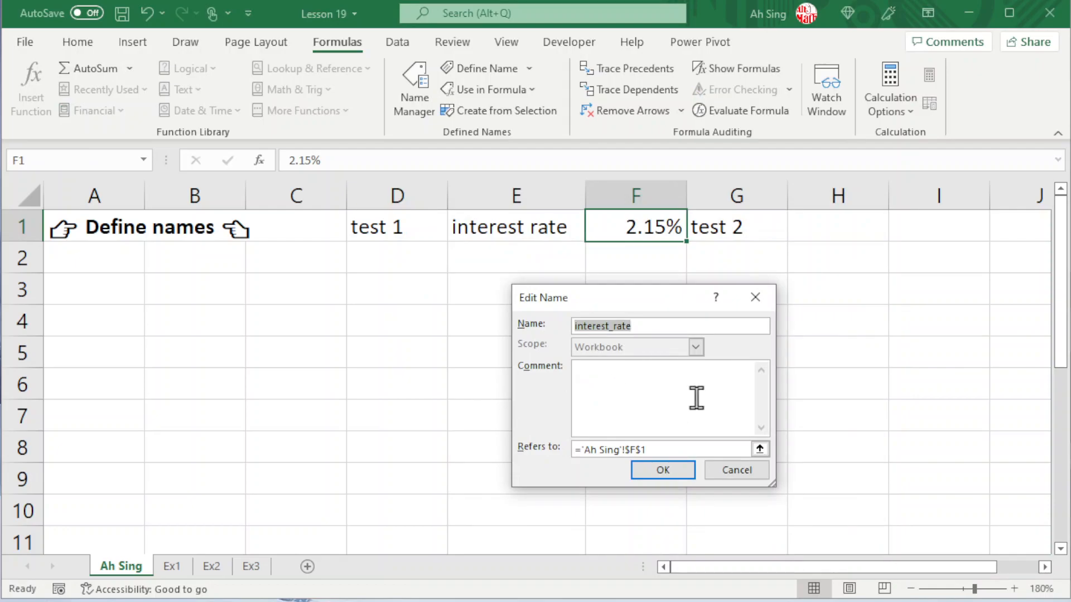
click(728, 468)
- Delete the interest_rate name from the workbook and close the Name Manager
click(596, 242)
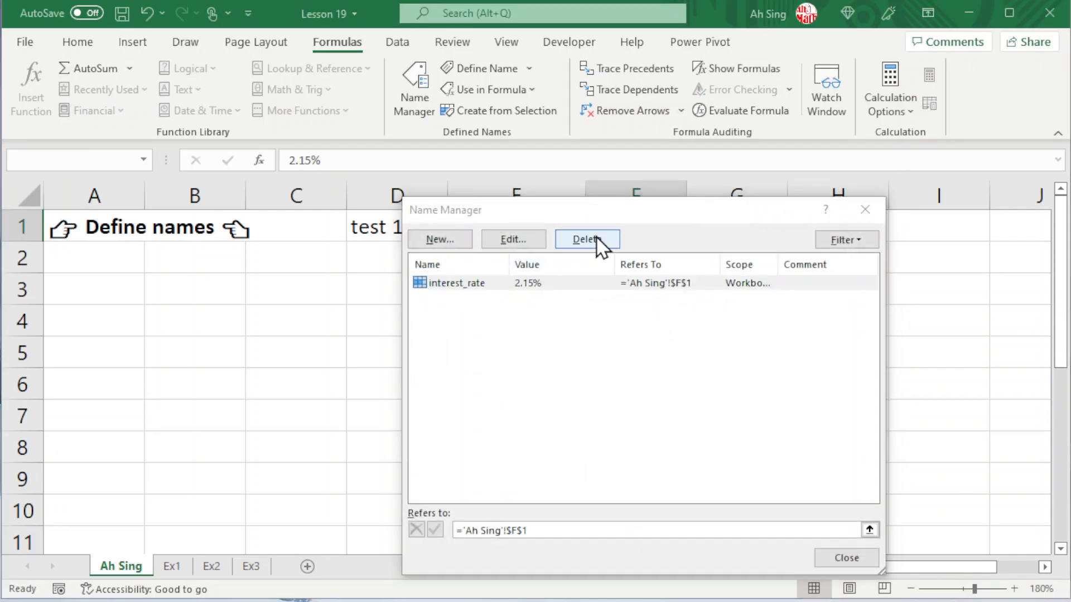
click(815, 213)
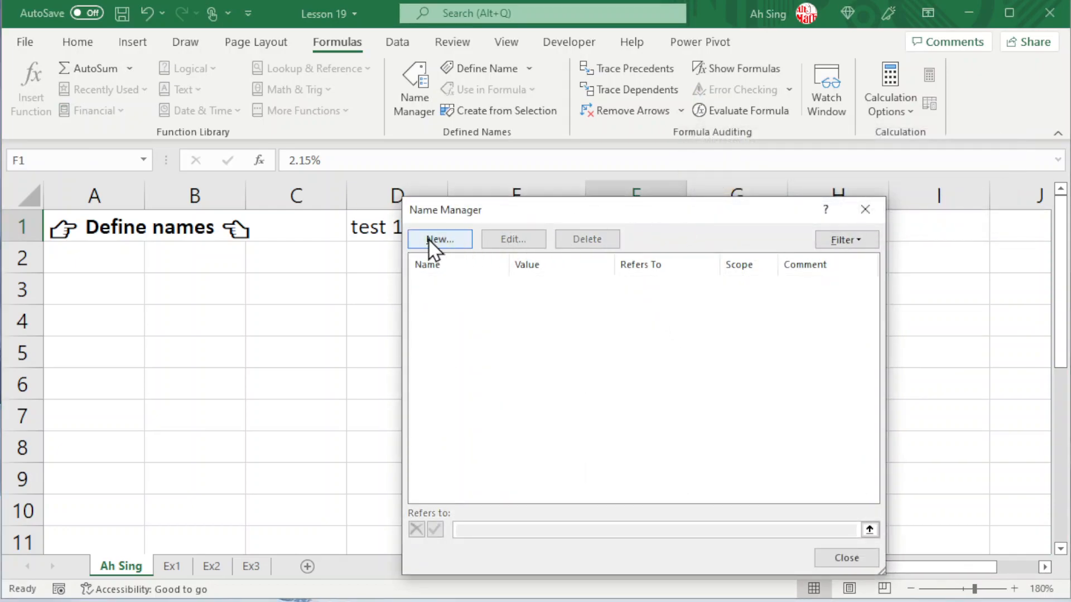
click(877, 218)
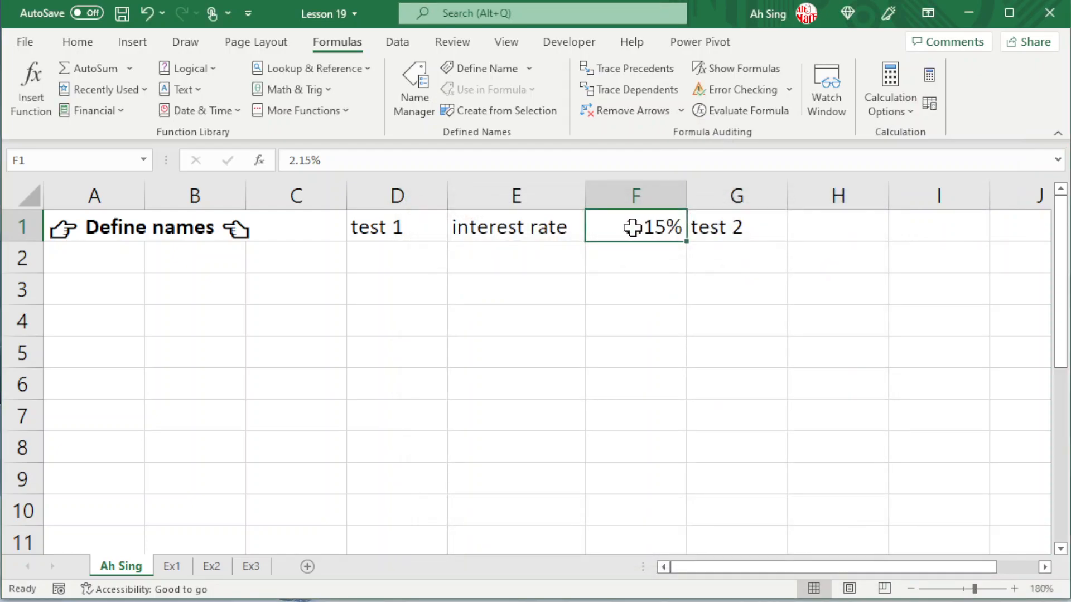
- Define the name interest_rate for cell F1 with scope Ex2, and check the present value formulas on the Ex1 sheet
click(494, 65)
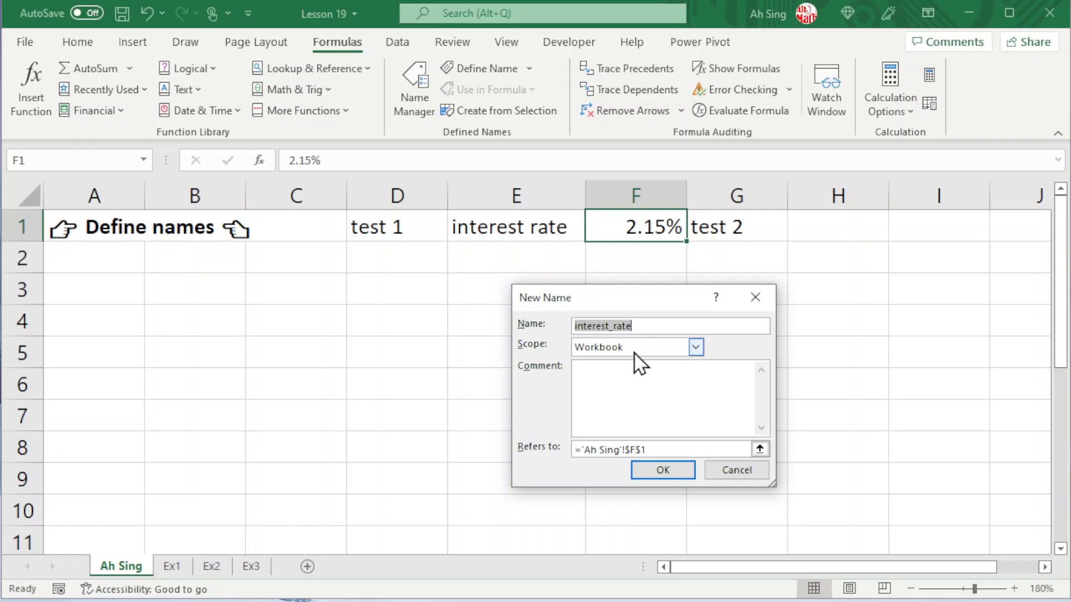
click(695, 348)
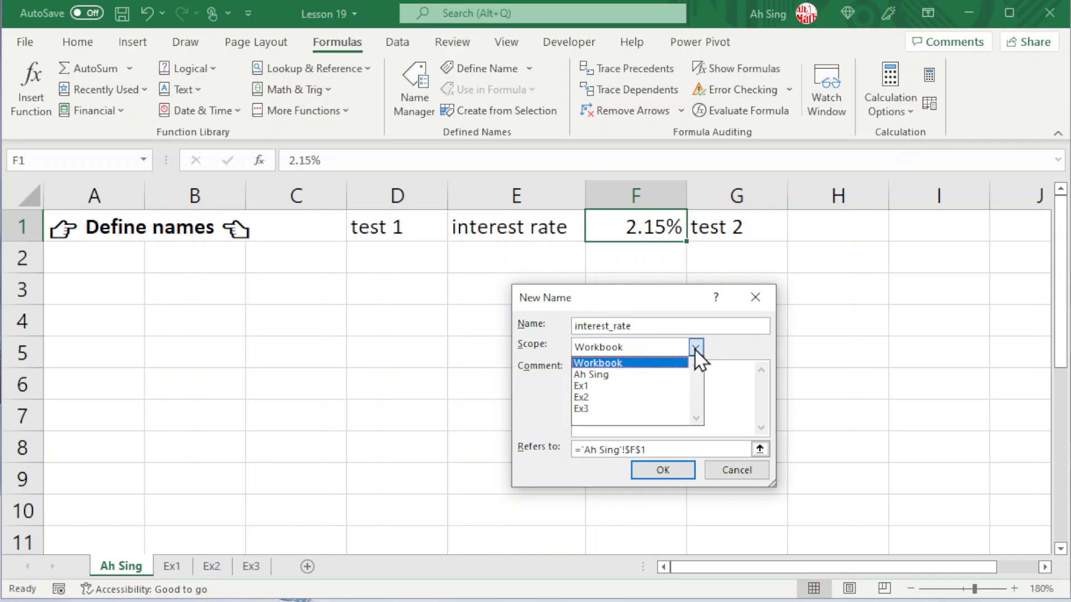
click(582, 399)
click(662, 470)
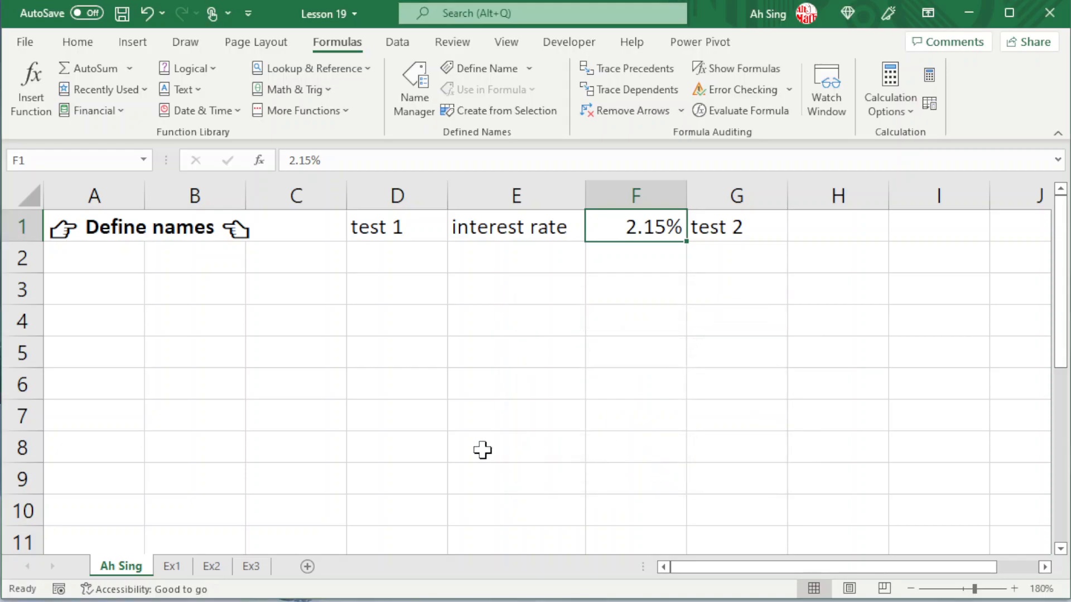
click(170, 568)
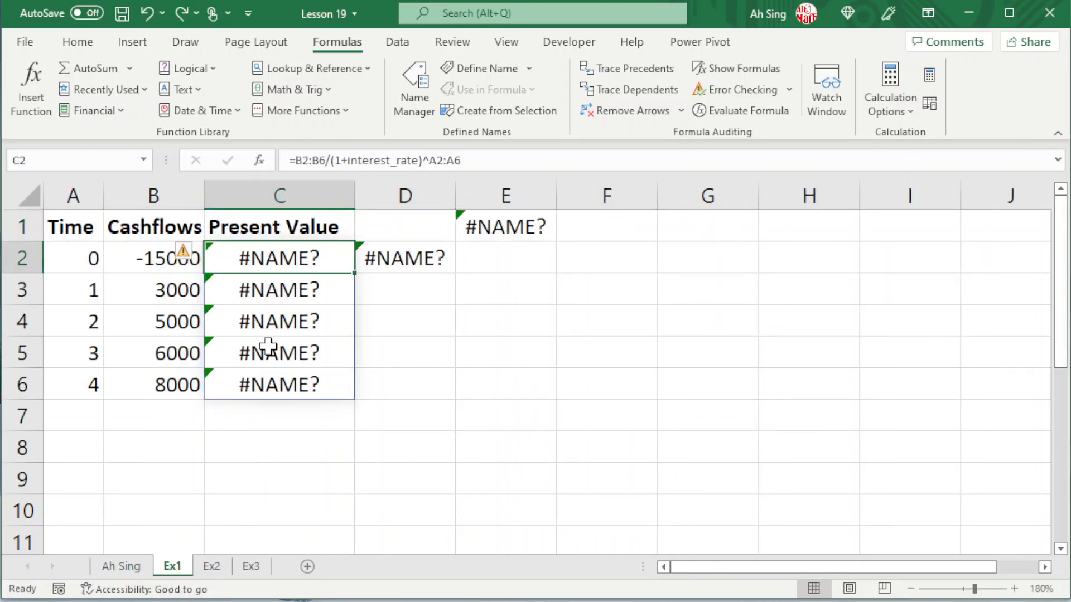
click(129, 566)
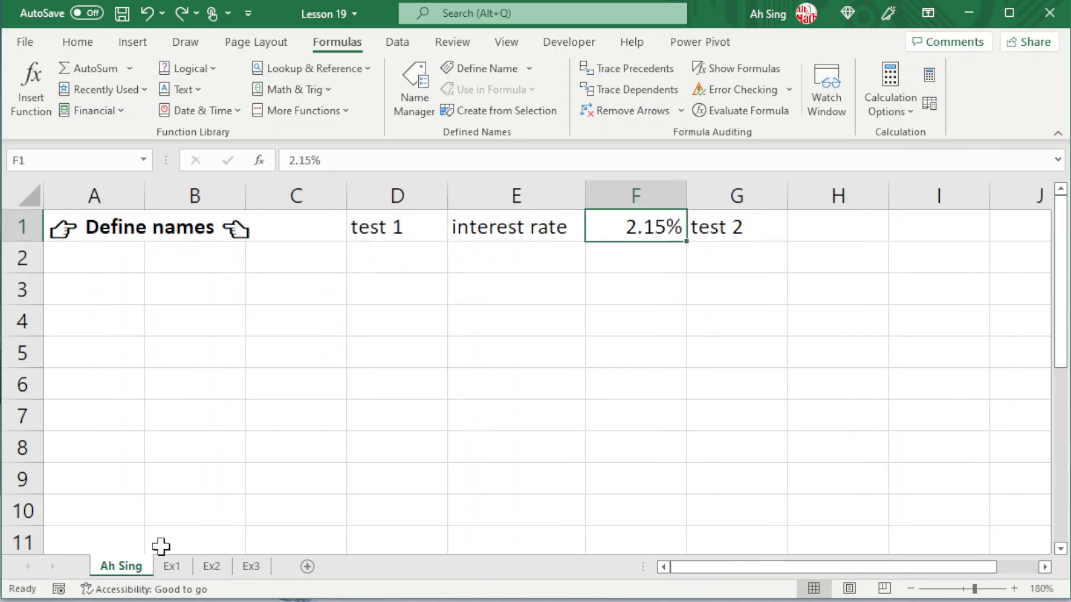
- Delete the Ex2-scoped interest_rate name from the workbook and close the Name Manager
click(415, 112)
click(586, 239)
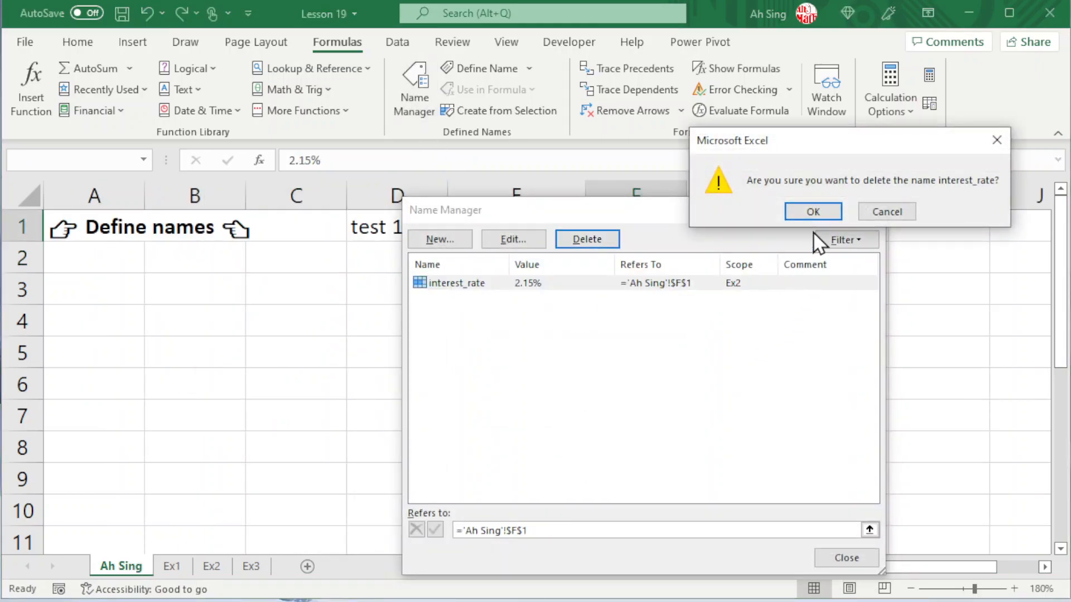
click(814, 212)
click(865, 221)
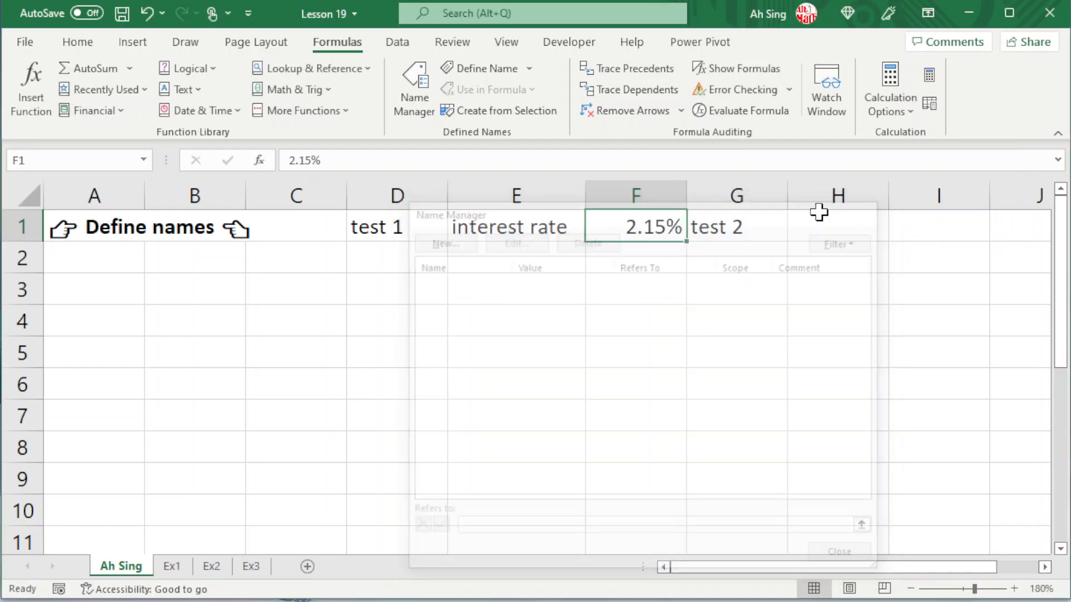
- Define interest_rate for cell F1 again with Workbook scope, and view the formulas on the Ex1 sheet
click(490, 67)
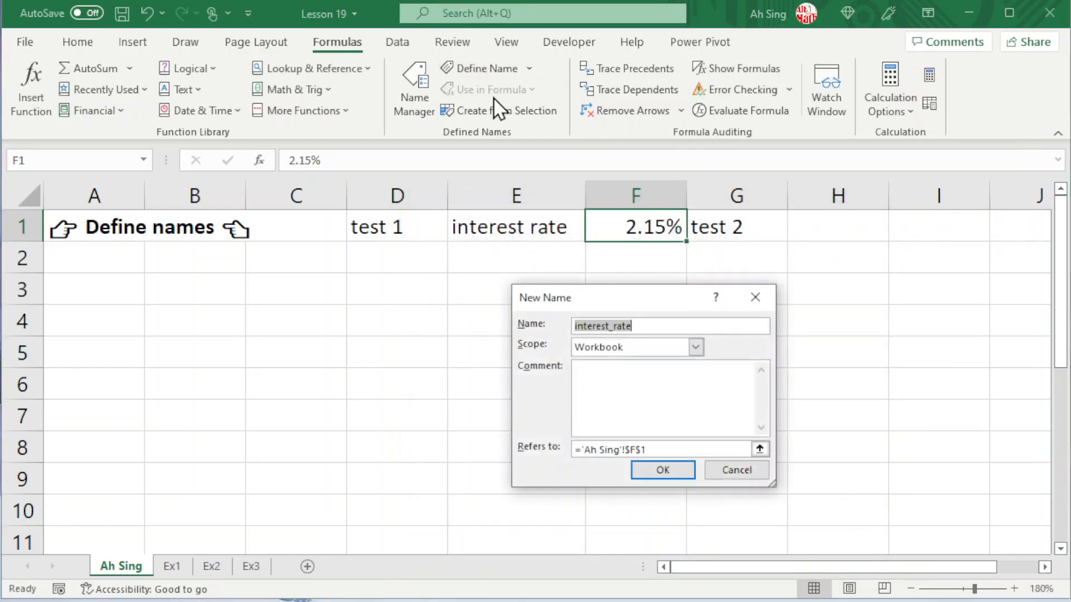
click(663, 470)
click(174, 566)
- On the Ex2 sheet, create names from the left column of A2:B3 and review them in the Name Manager
key(ctrl+Page_Down)
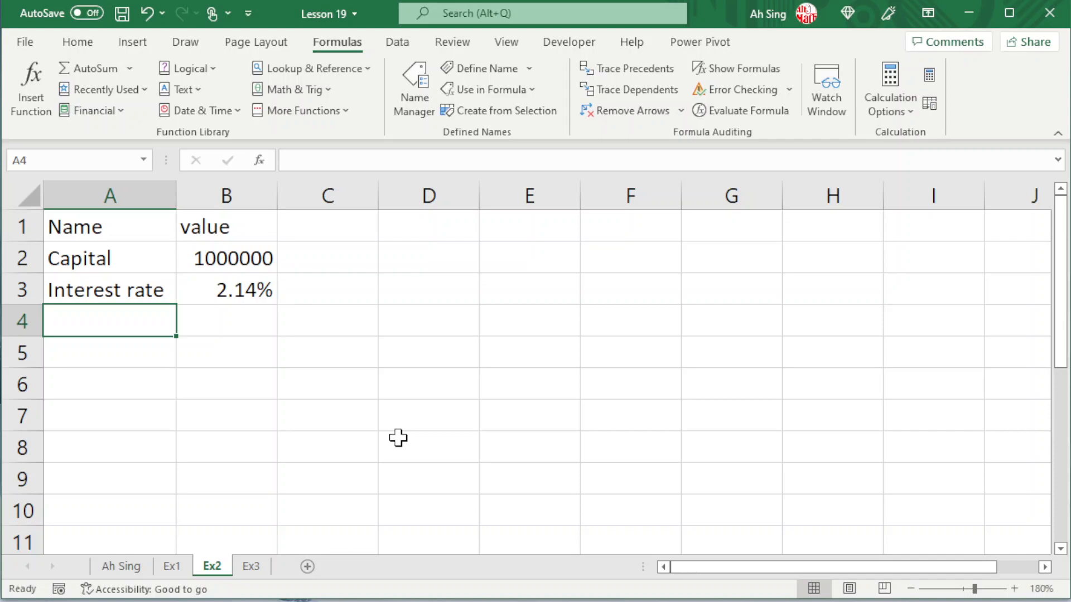
drag(131, 260, 209, 289)
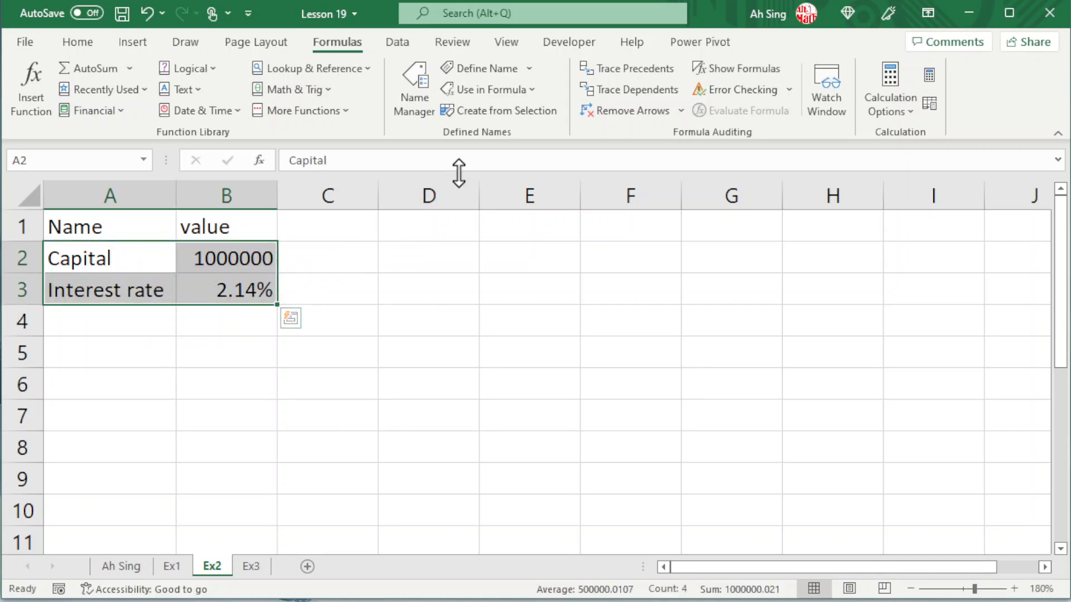
click(491, 112)
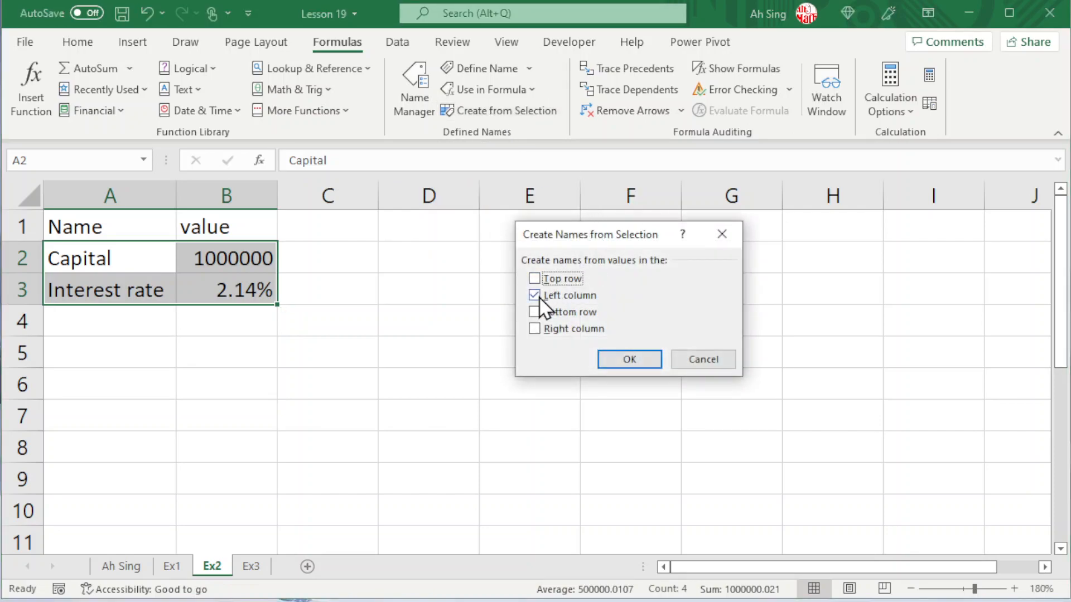
click(620, 358)
click(415, 89)
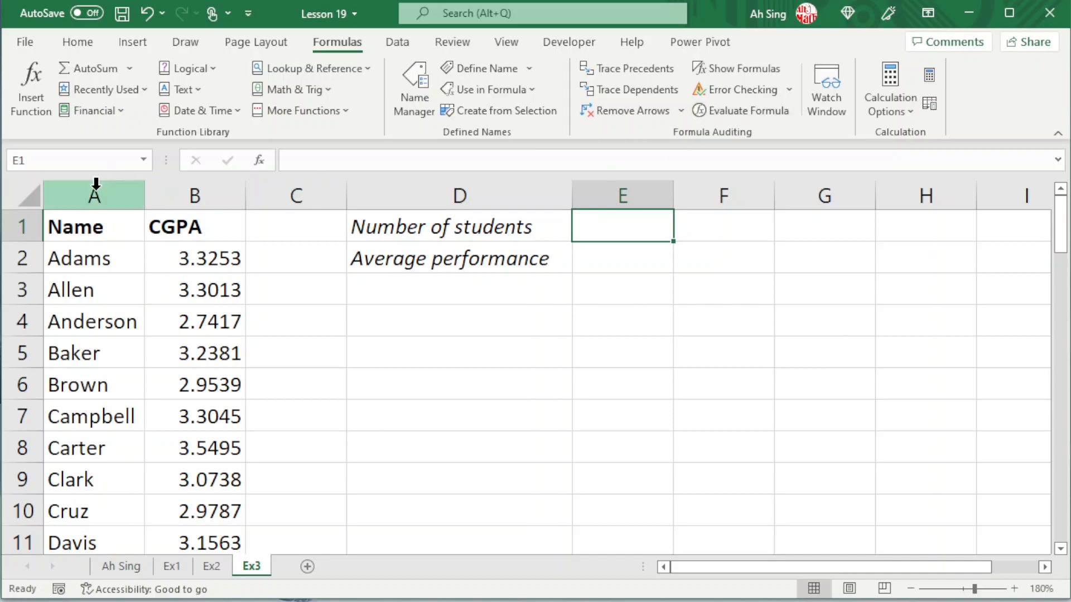
- Create names for columns A and B on the Ex3 sheet from the top row only, and review them in the Name Manager
drag(92, 185, 154, 177)
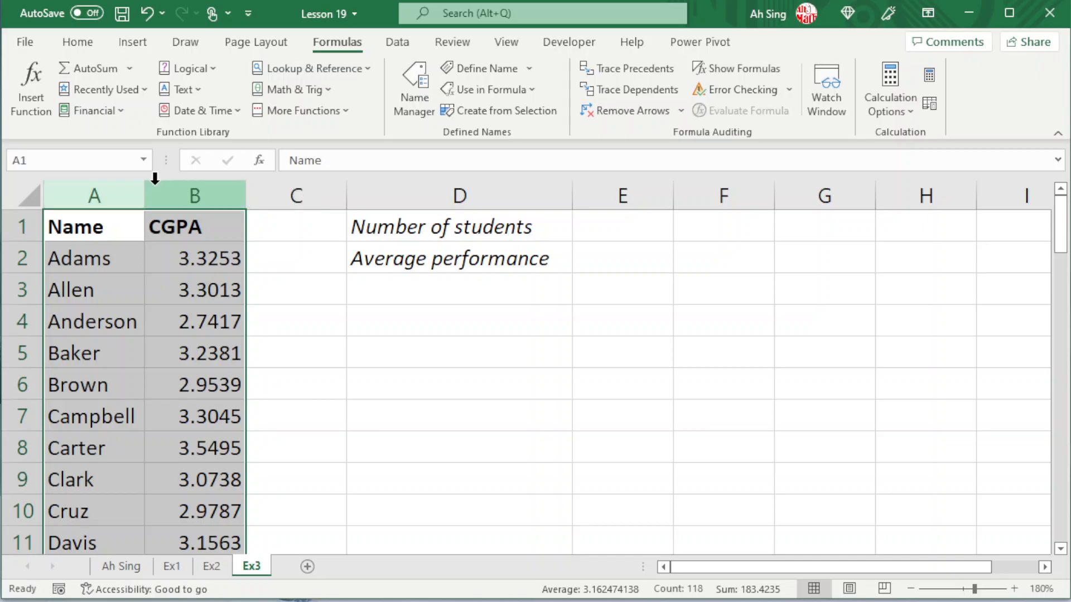
click(503, 112)
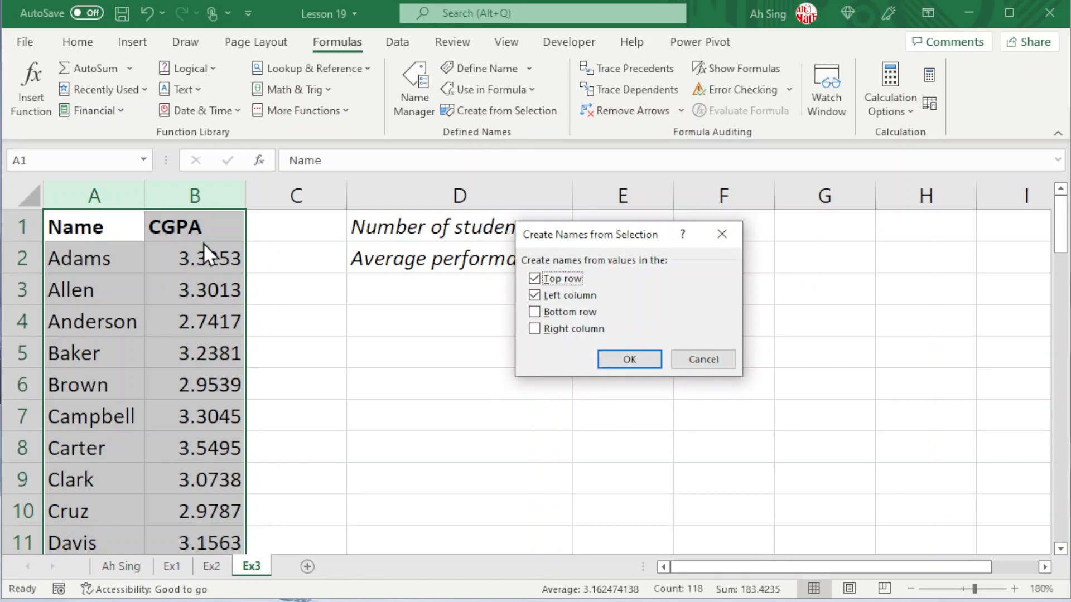
click(536, 296)
click(642, 360)
click(414, 113)
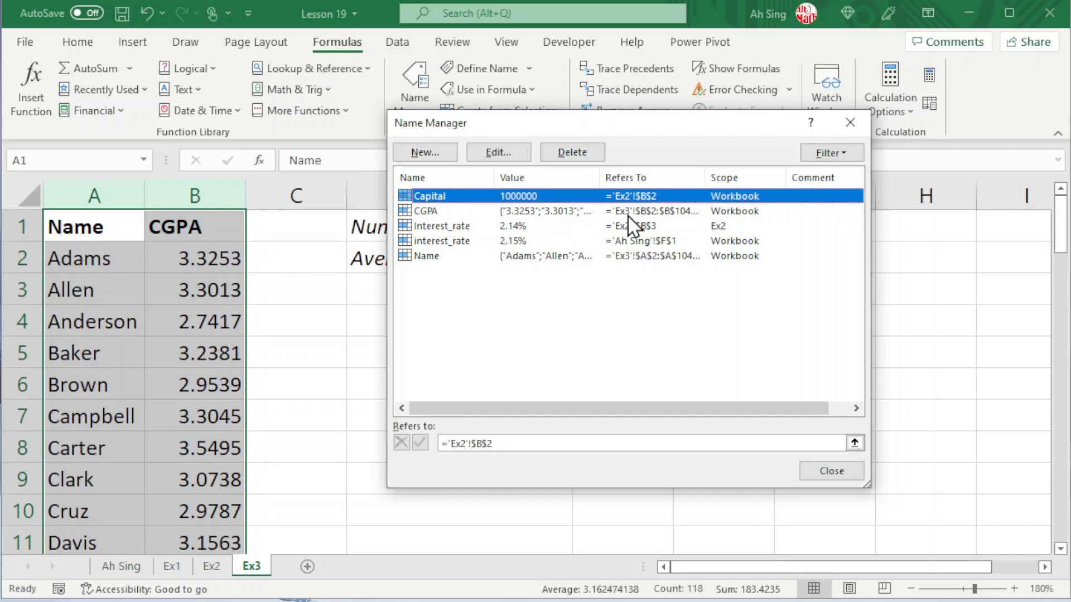
click(823, 471)
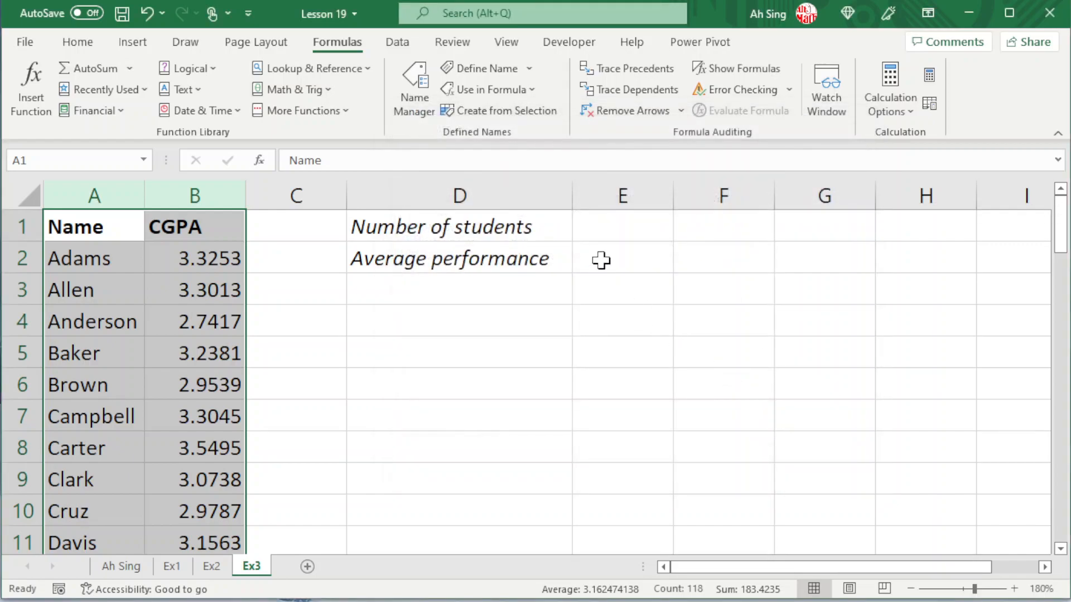
- Enter =COUNTA(Name) in E1 for the number of students, and compare it with the last row of the name list
click(603, 232)
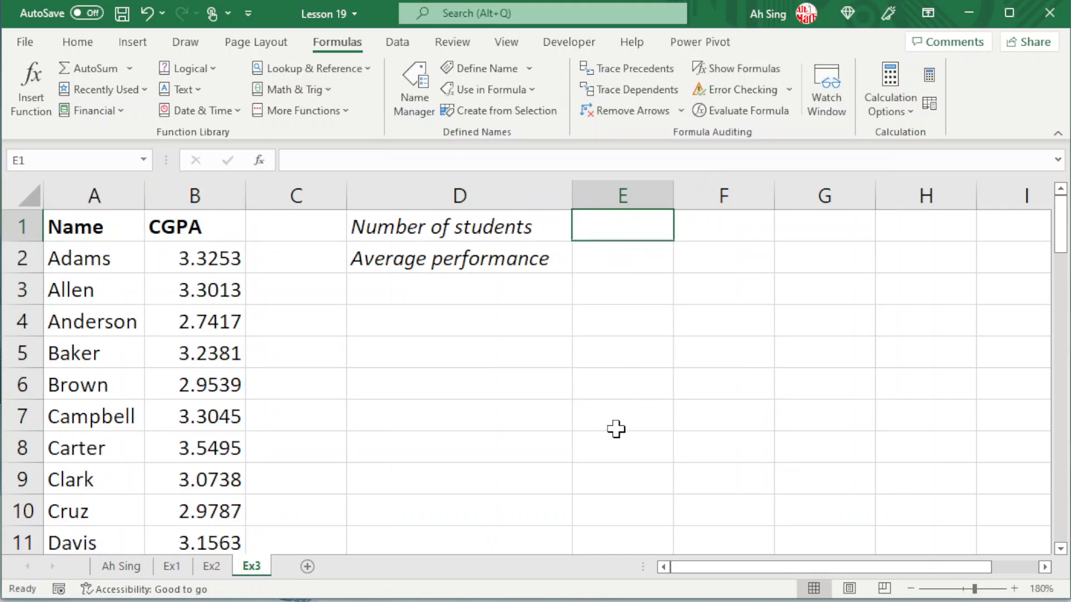
text(=count)
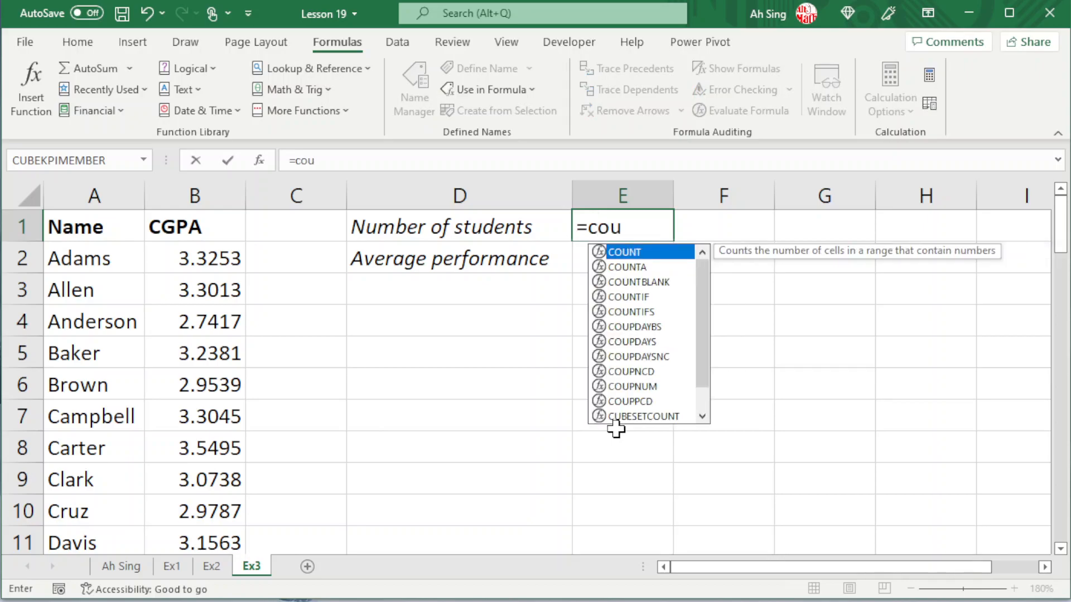
double_click(637, 266)
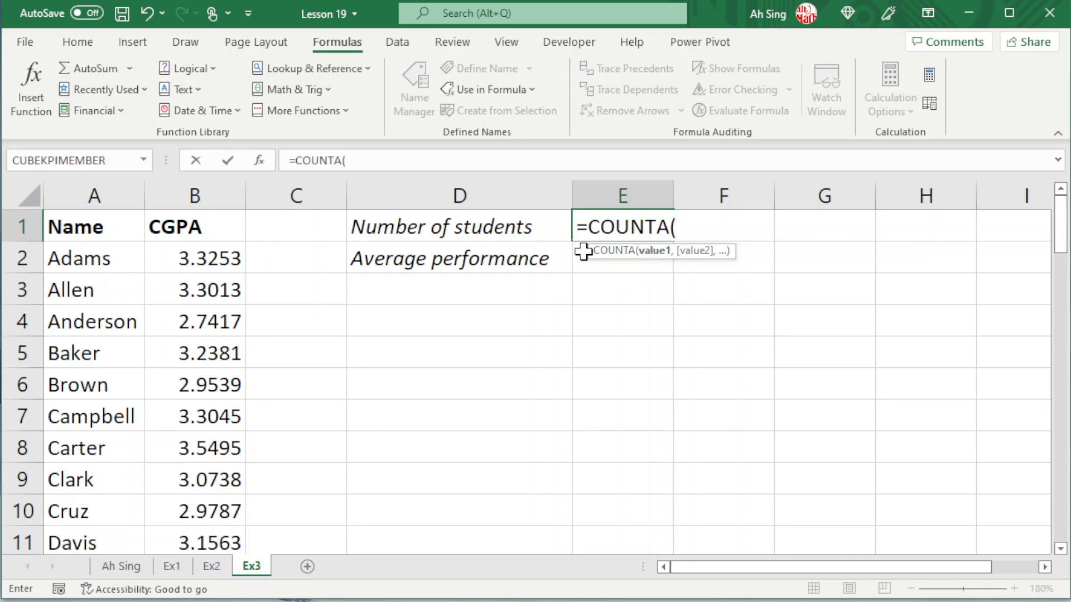
click(528, 100)
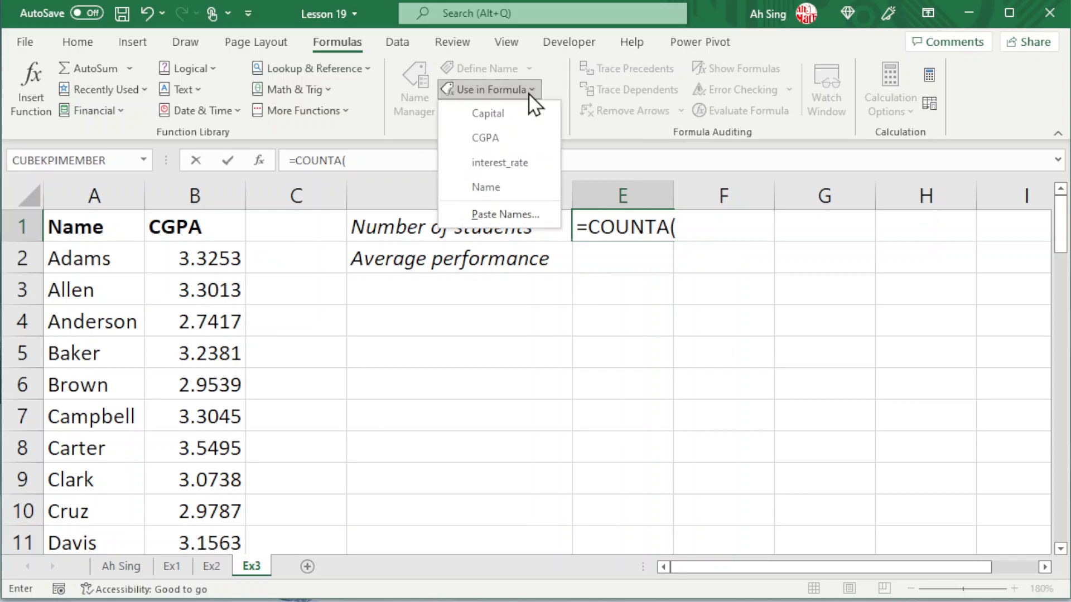
key(Escape)
click(485, 189)
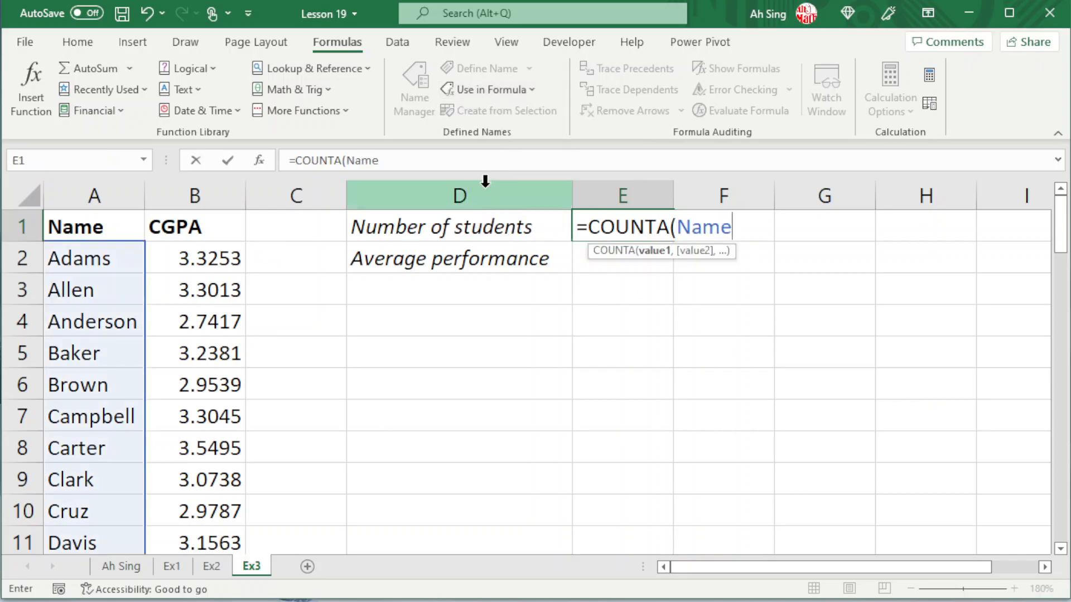
key(Return)
click(648, 215)
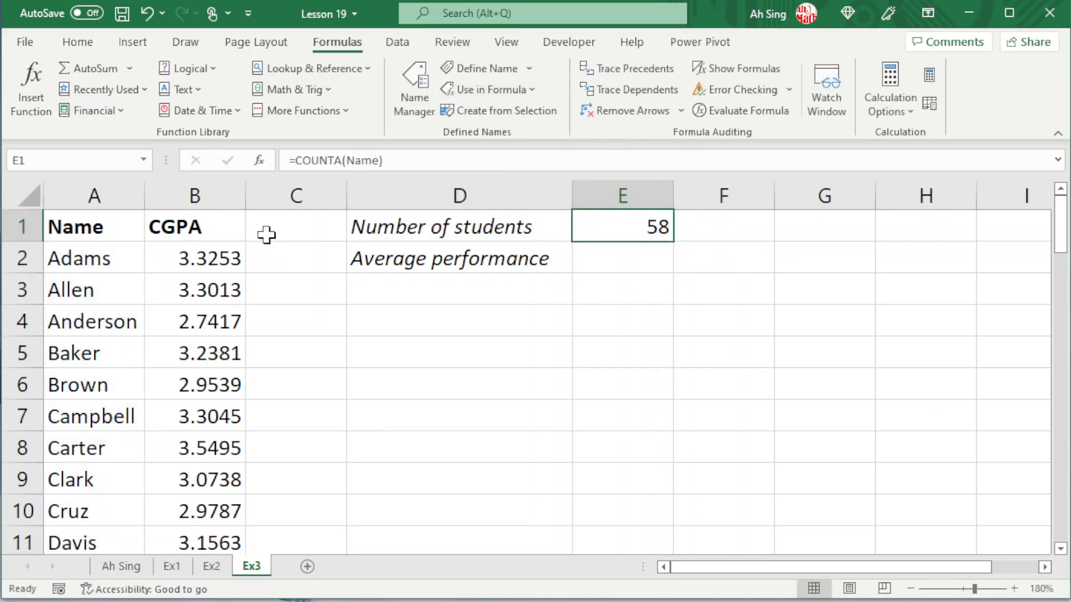
click(80, 279)
click(61, 257)
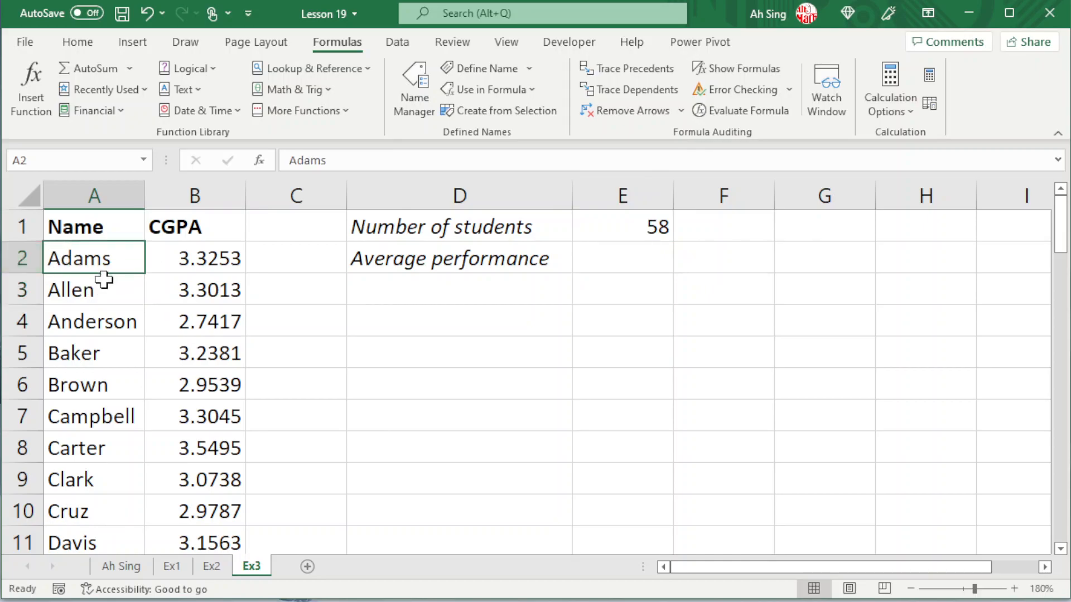
key(ctrl+Down)
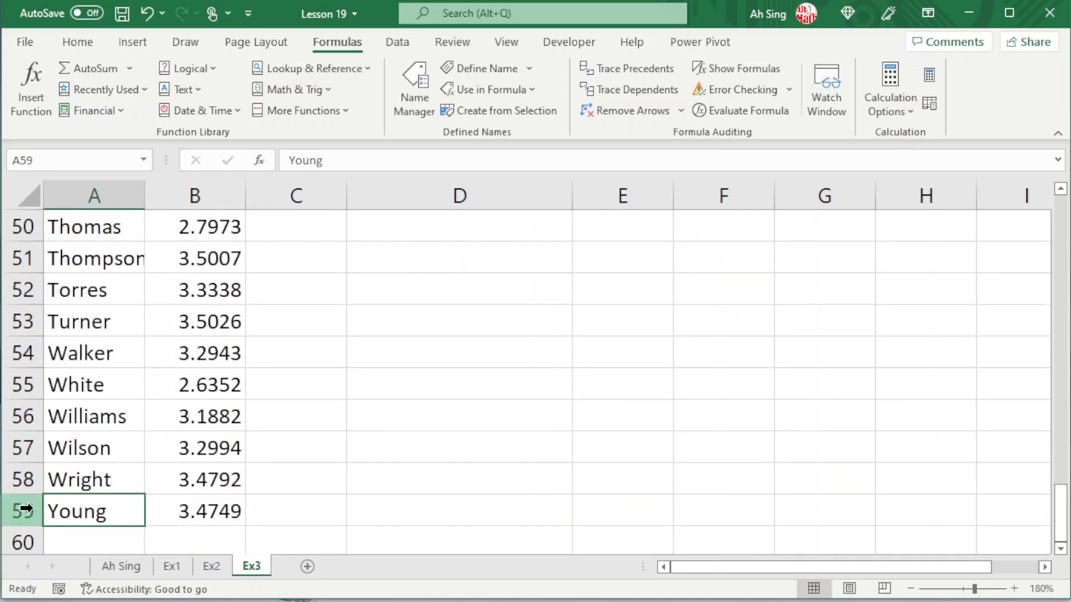
key(ctrl+Up)
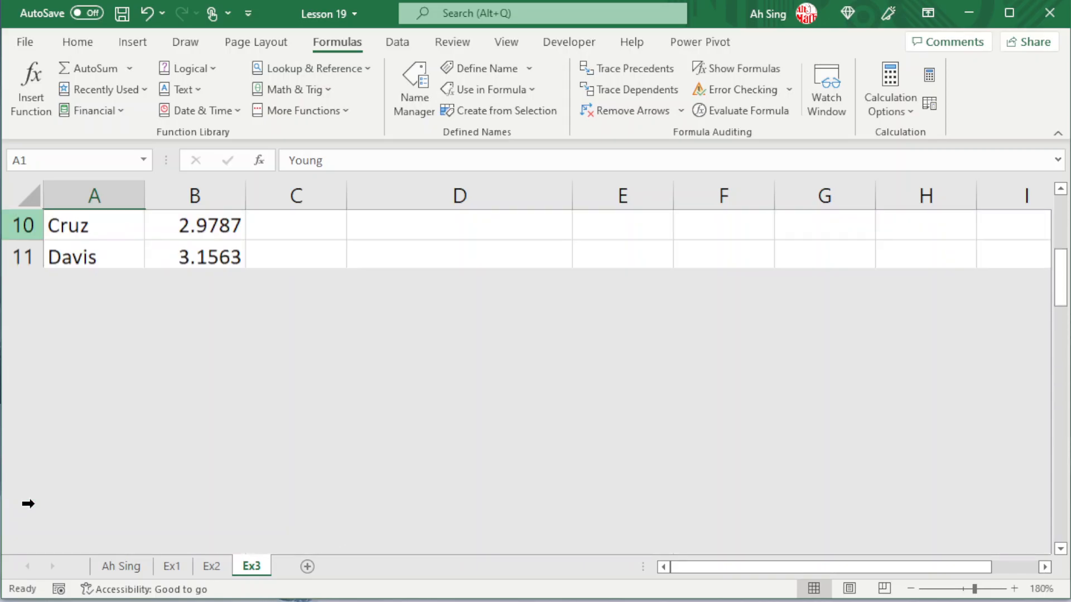
- Enter =AVERAGE(CGPA) in E2 for the average performance, inserting CGPA from the workbook's defined names
click(617, 260)
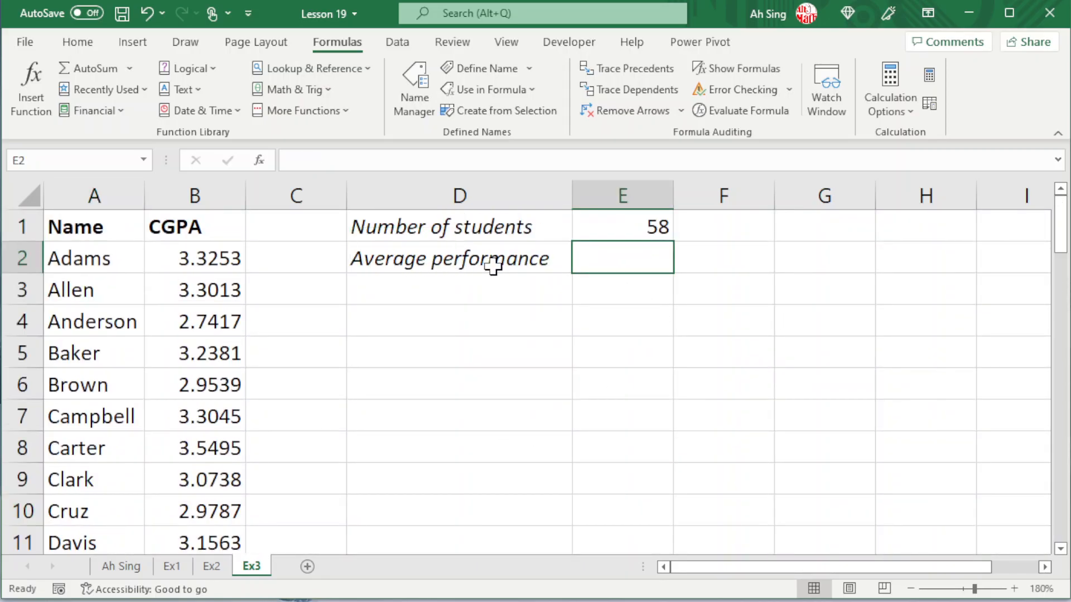
text(=aver)
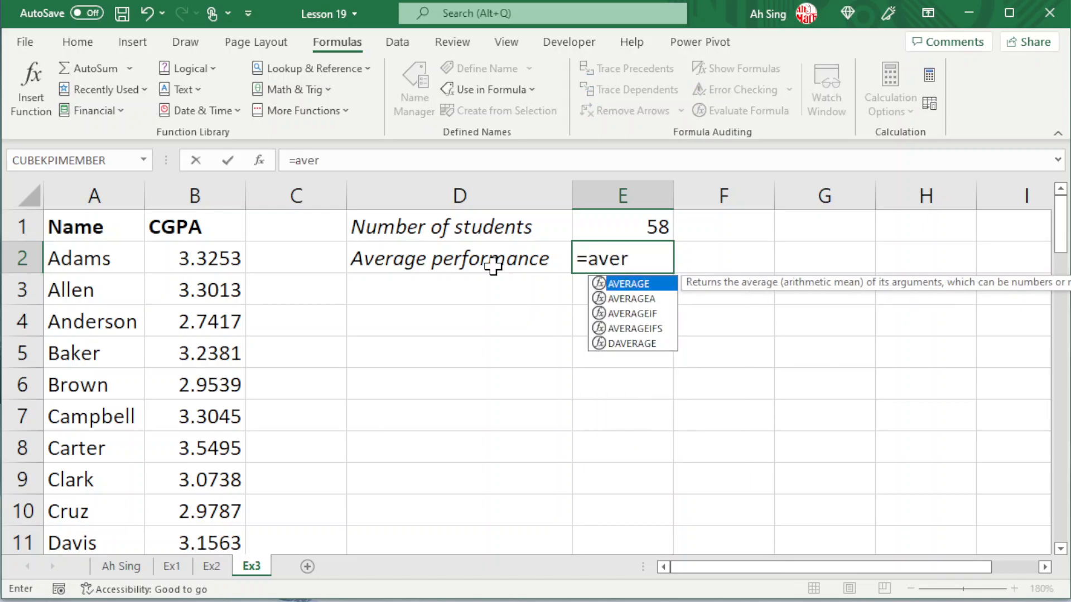
double_click(636, 285)
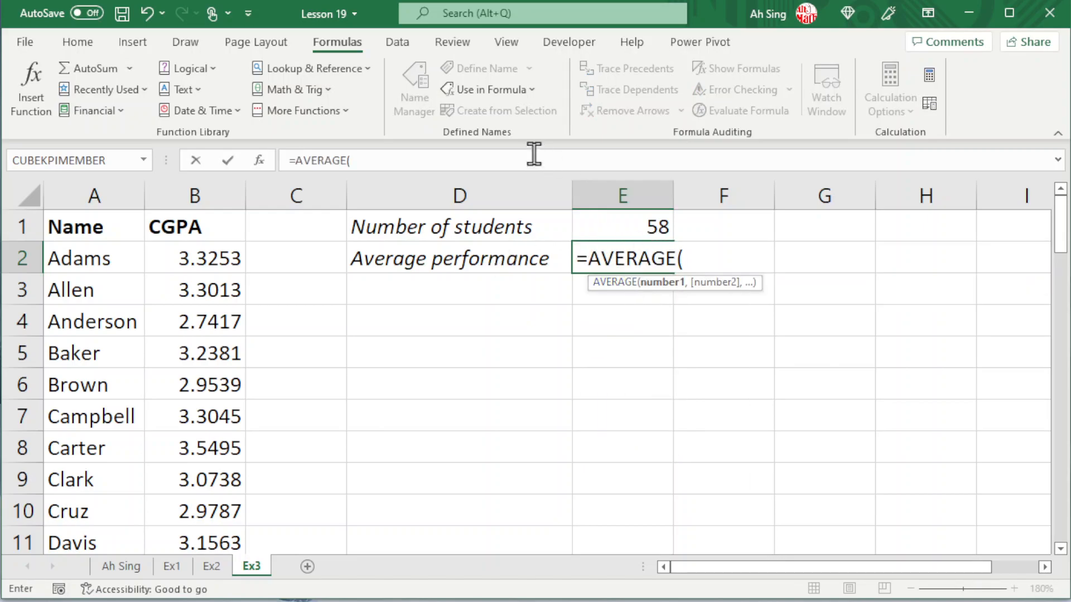
click(474, 89)
click(494, 137)
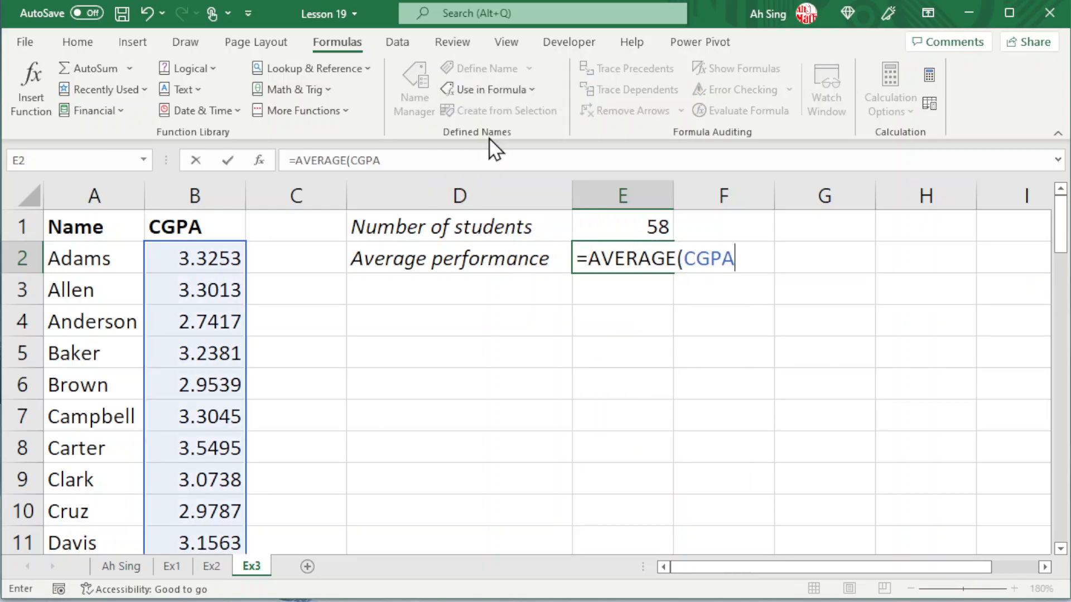
key(Return)
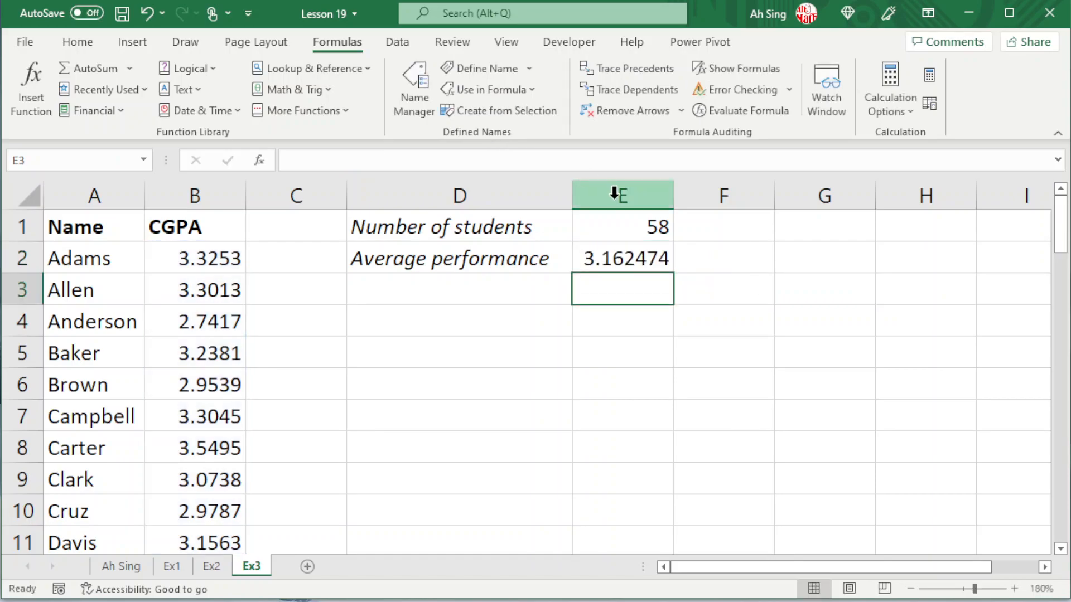
click(614, 246)
click(634, 293)
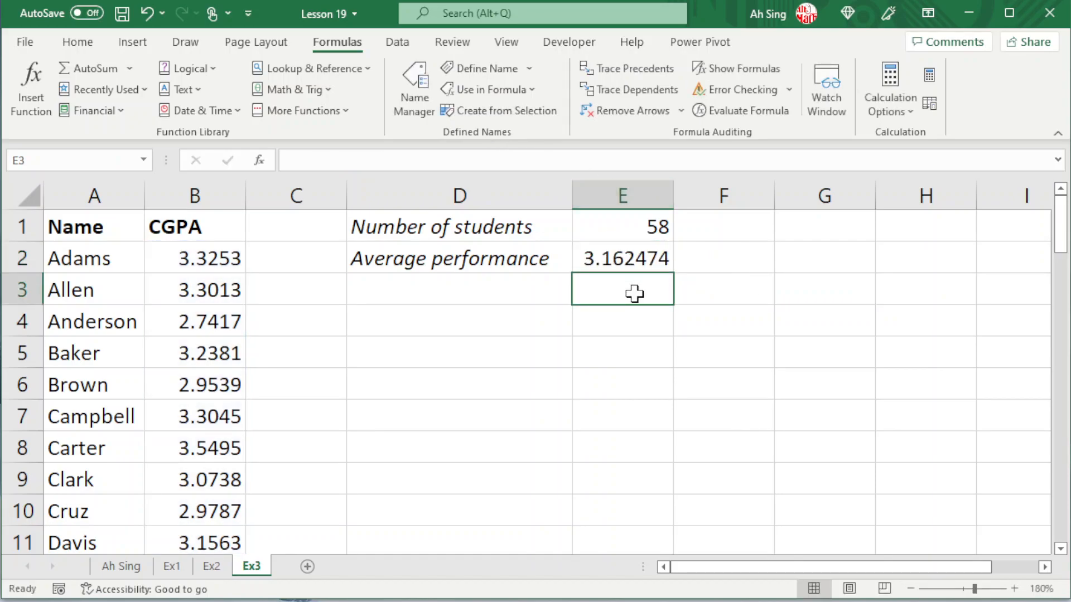
- Add the entry "ah" in A60 below the name list and check the student count formula in E1
click(78, 382)
key(ctrl+Down)
key(Down)
text(ah)
key(Return)
key(Up)
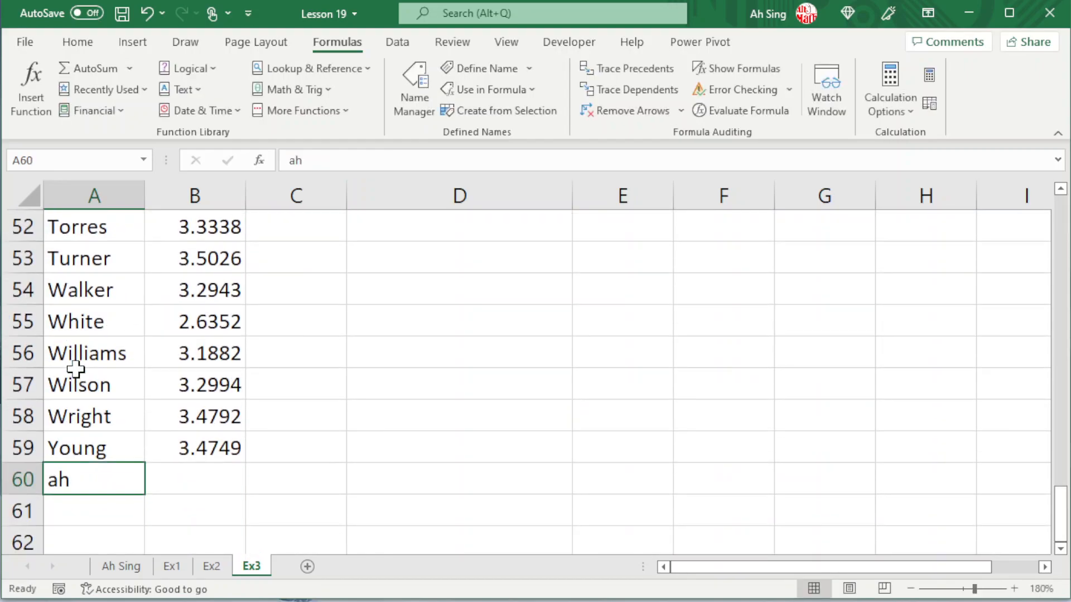
key(ctrl+Up)
click(623, 238)
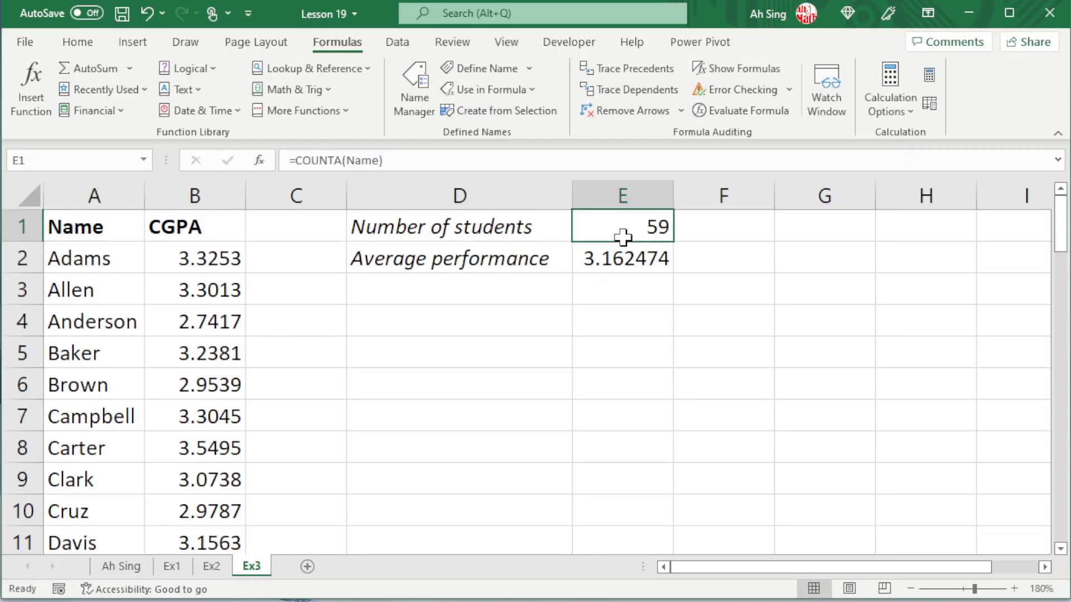
- Review the named columns A and B on Ex3, and add a new blank worksheet after it
click(119, 185)
click(232, 186)
key(Right)
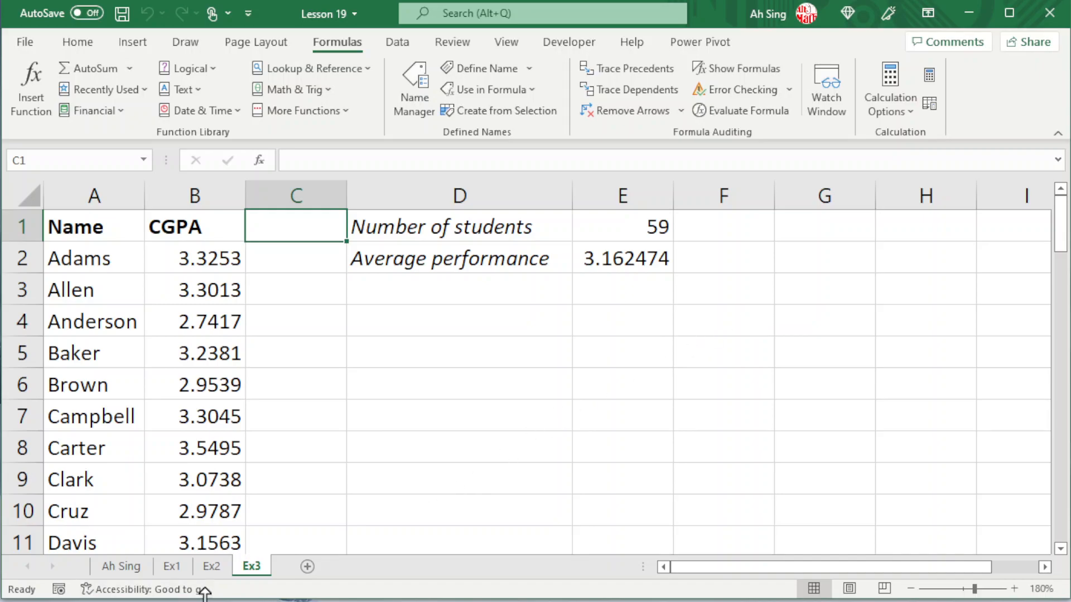
click(308, 567)
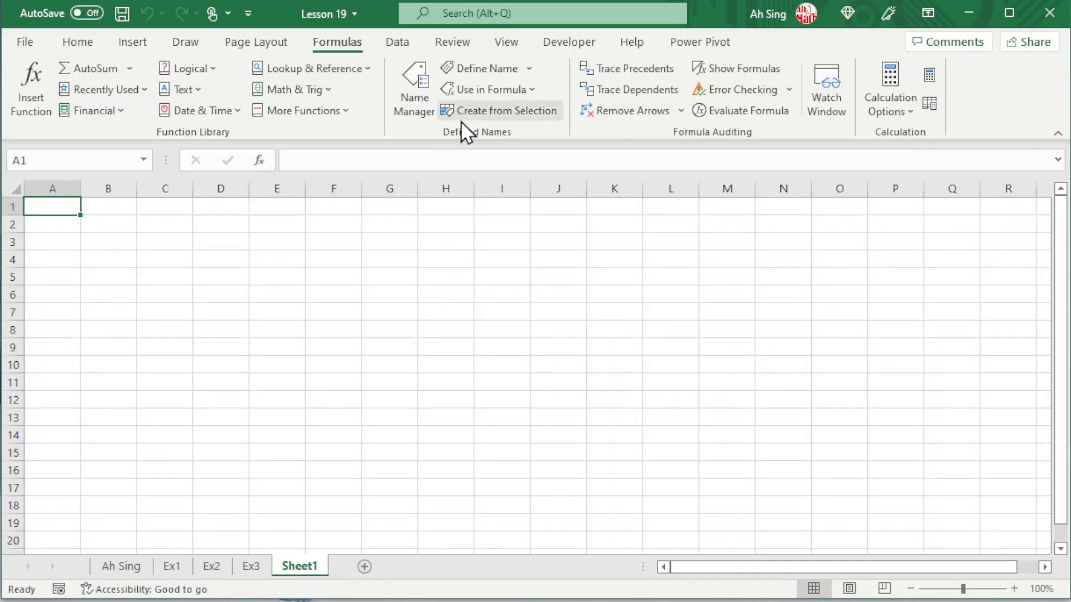
- Paste the list of all the workbook's defined names and their references into Sheet1, starting at A1
click(489, 92)
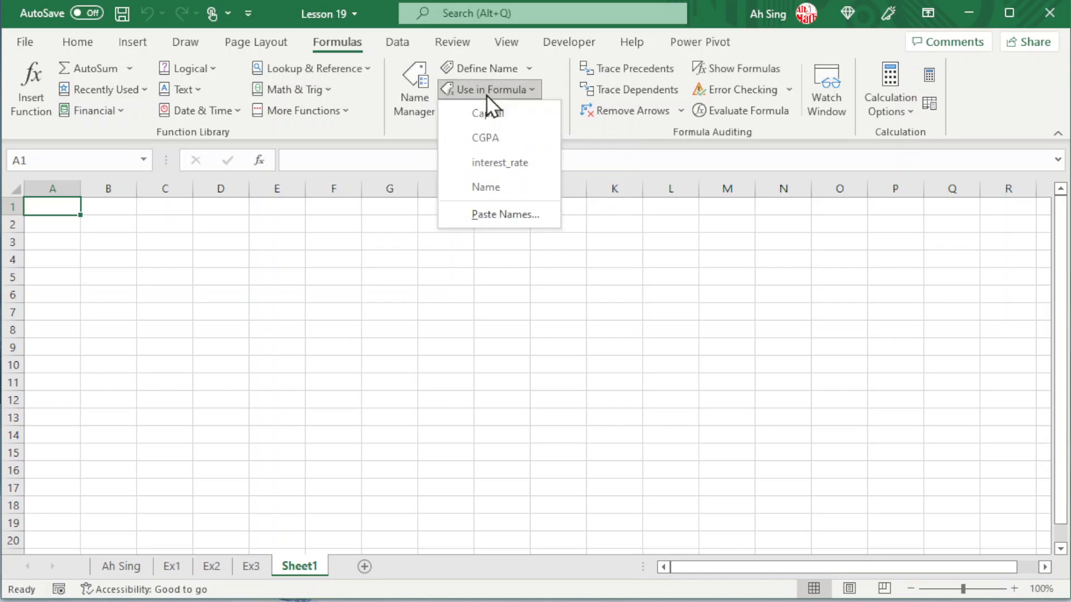
click(516, 221)
click(550, 372)
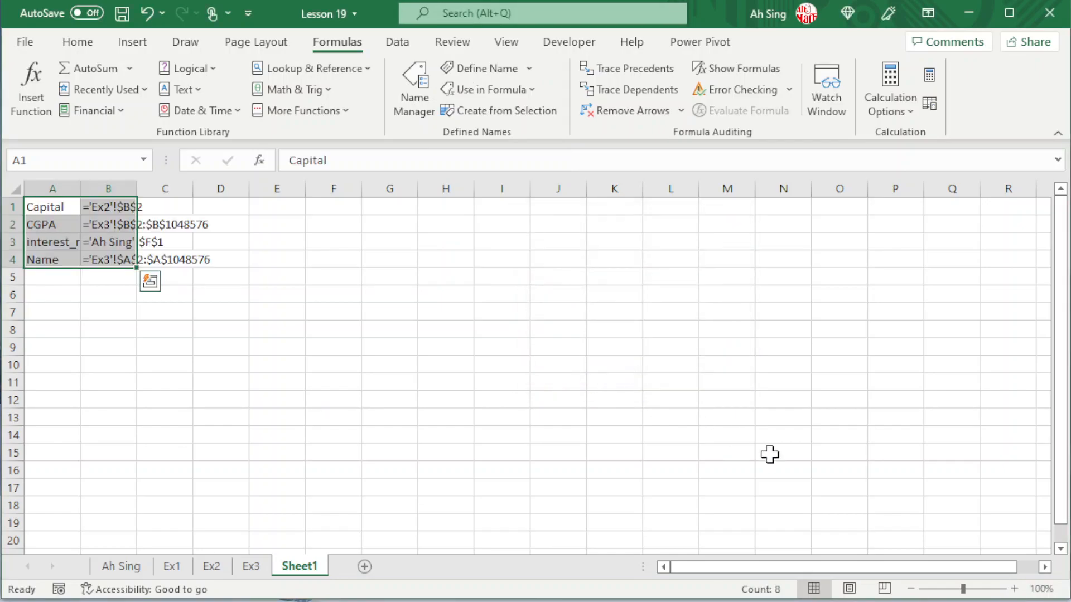
- Re-enter the pasted Capital reference ='Ex2'!$B$2 in B1 so it evaluates as a live formula
click(1014, 589)
click(1014, 589)
click(1014, 590)
click(1014, 590)
click(1014, 589)
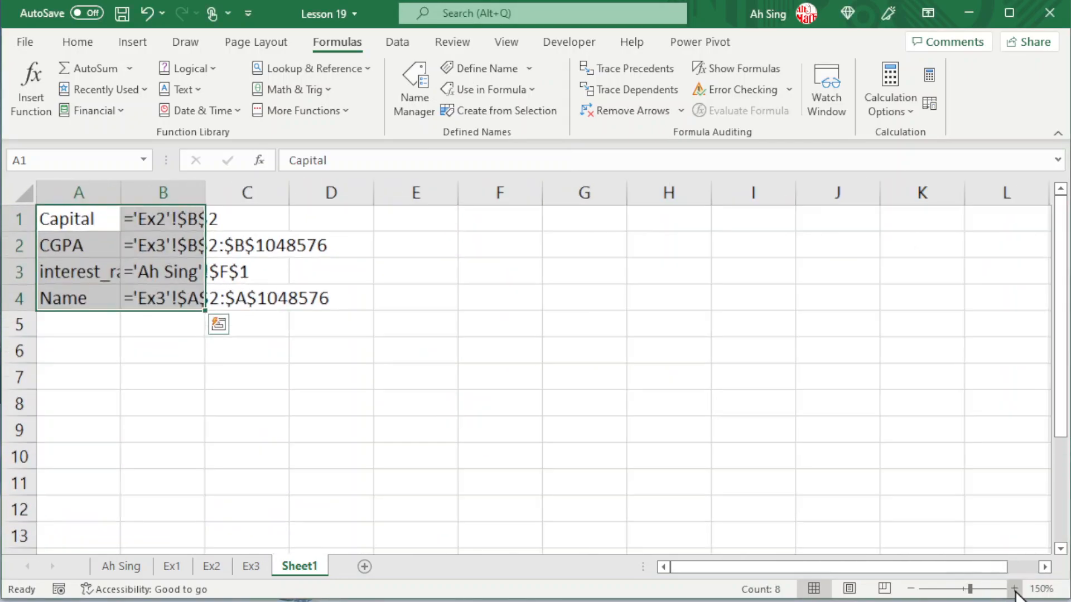
click(1015, 589)
click(1014, 589)
click(1014, 590)
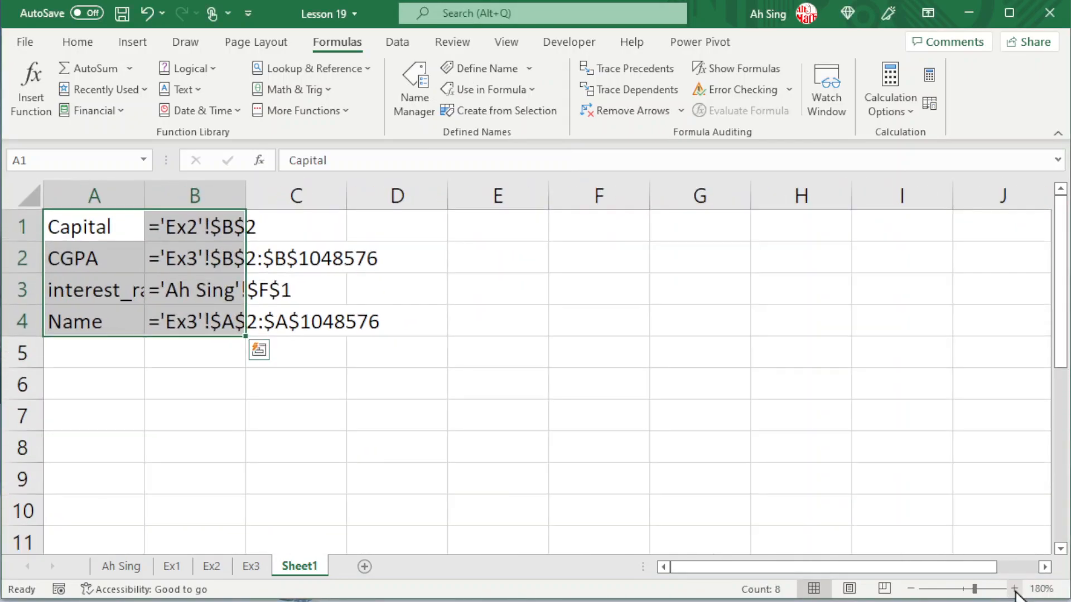
click(226, 229)
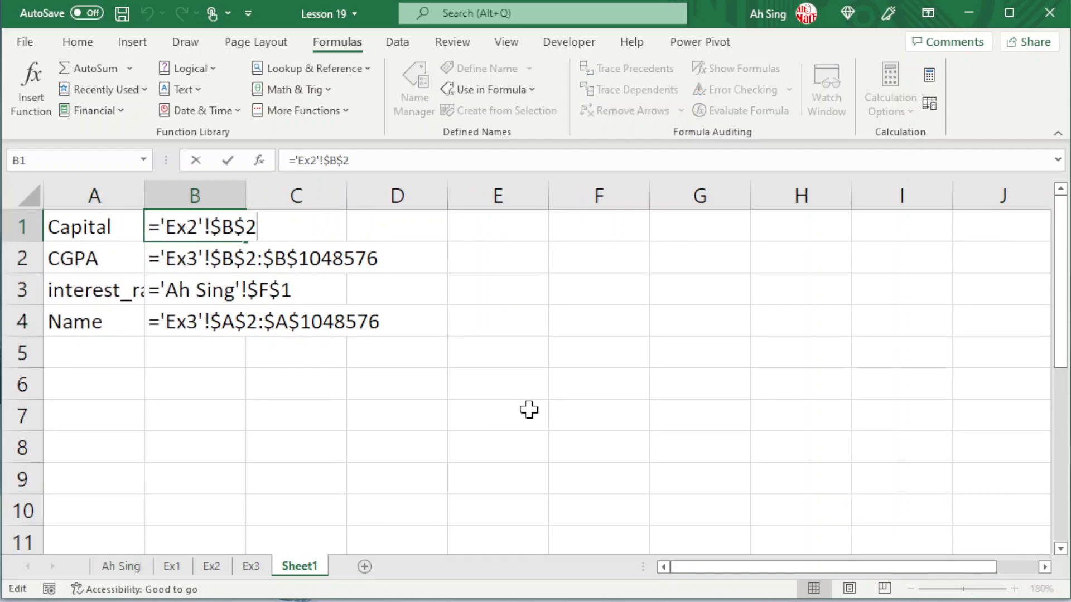
key(F2)
key(Return)
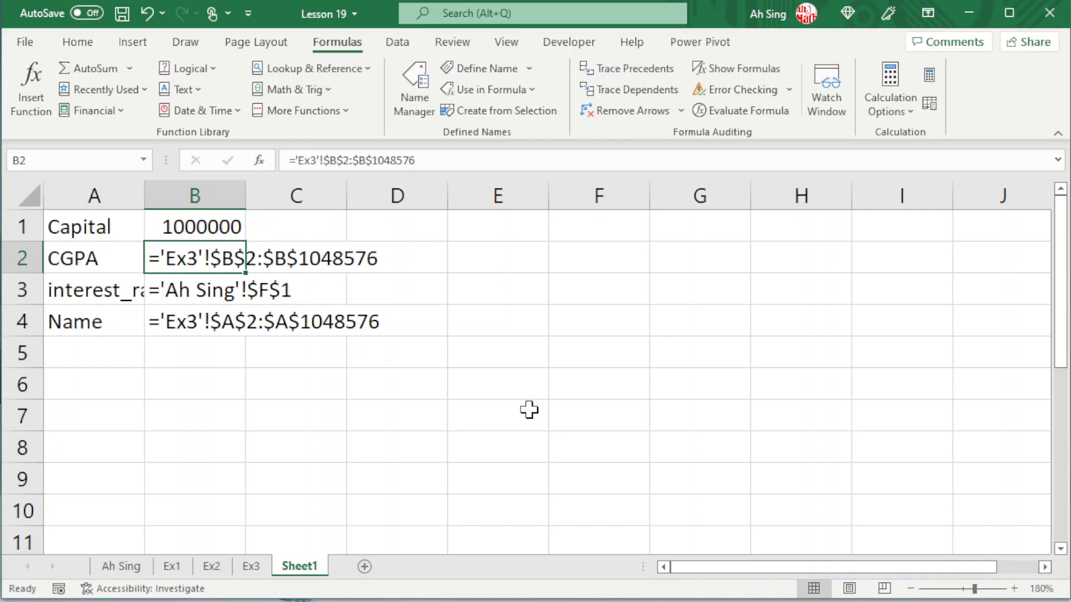